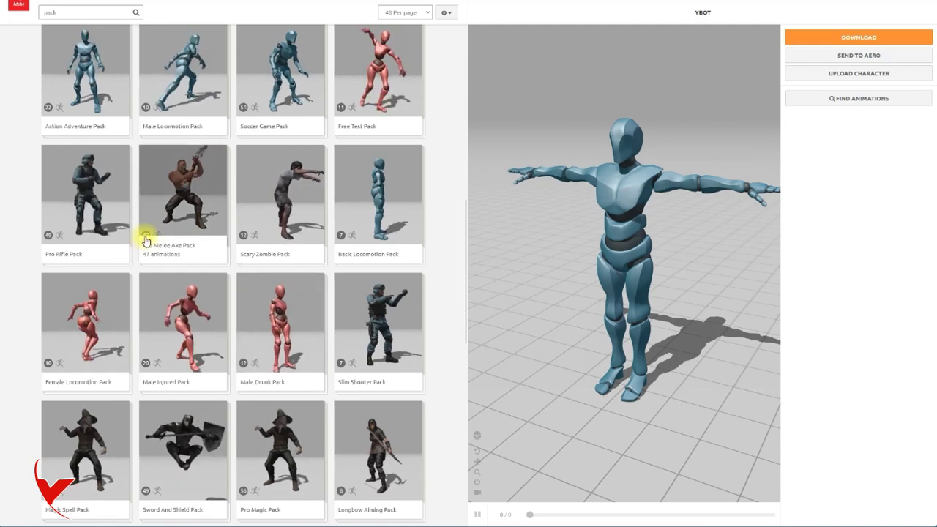
Download the Pro Melee Axe Pack for the Y Bot character
left_click(179, 208)
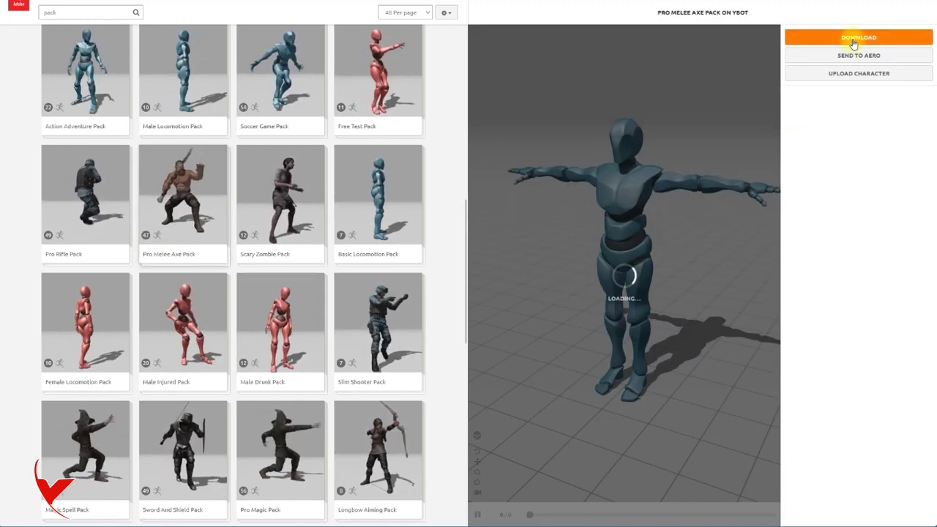
left_click(854, 40)
left_click(326, 113)
left_click(324, 132)
left_click(605, 151)
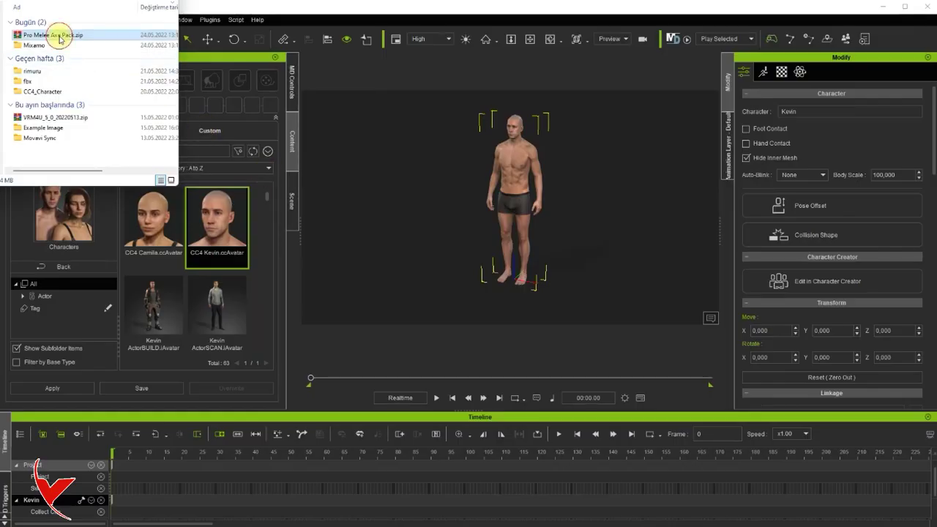
Extract every FBX motion except ybot.fbx from Pro Melee Axe Pack.zip into the Mixamo folder, and open that folder
double_click(60, 38)
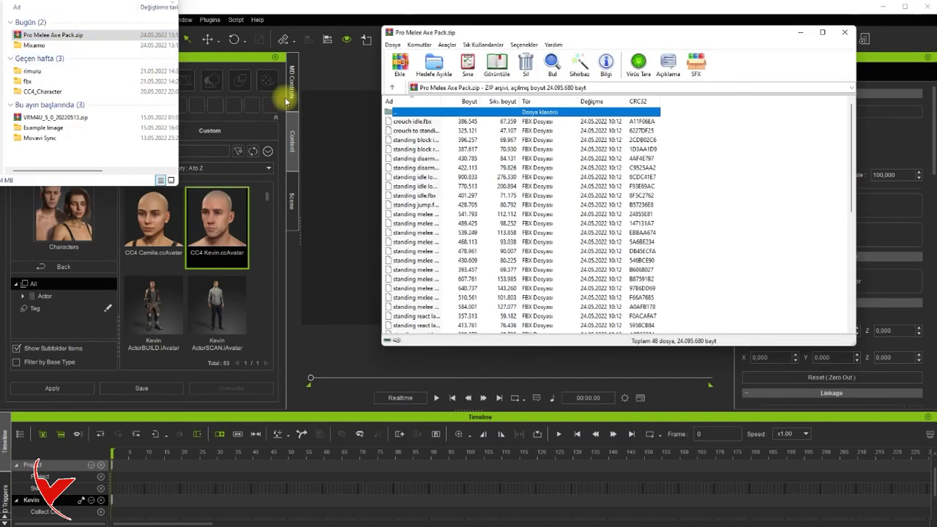
left_click(412, 122)
scroll(432, 289, "down", 8)
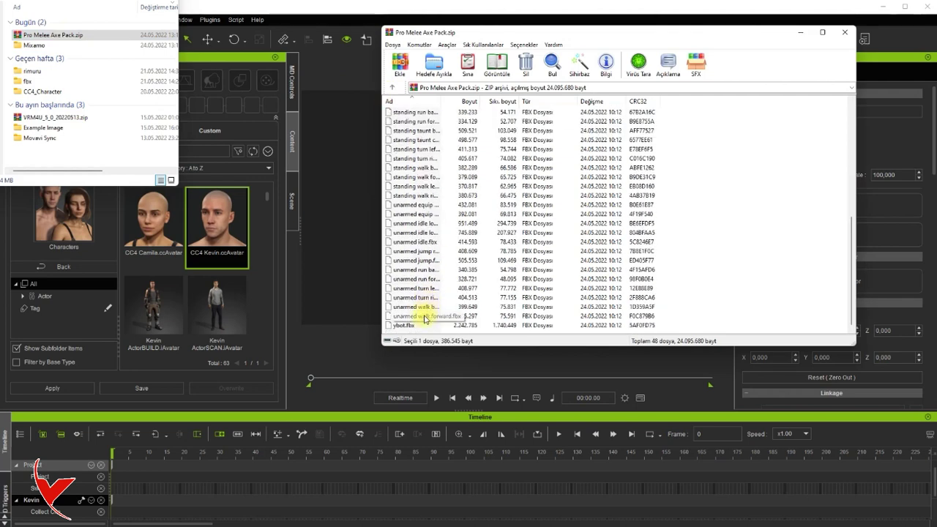
left_click(425, 316, "shift")
scroll(424, 220, "up", 8)
left_click_drag(242, 105, 33, 46)
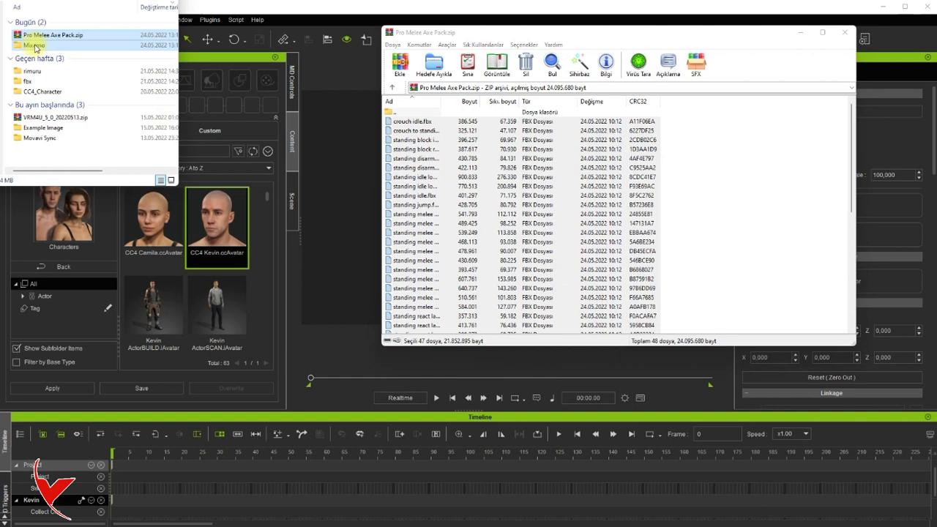
left_click(34, 46)
double_click(44, 47)
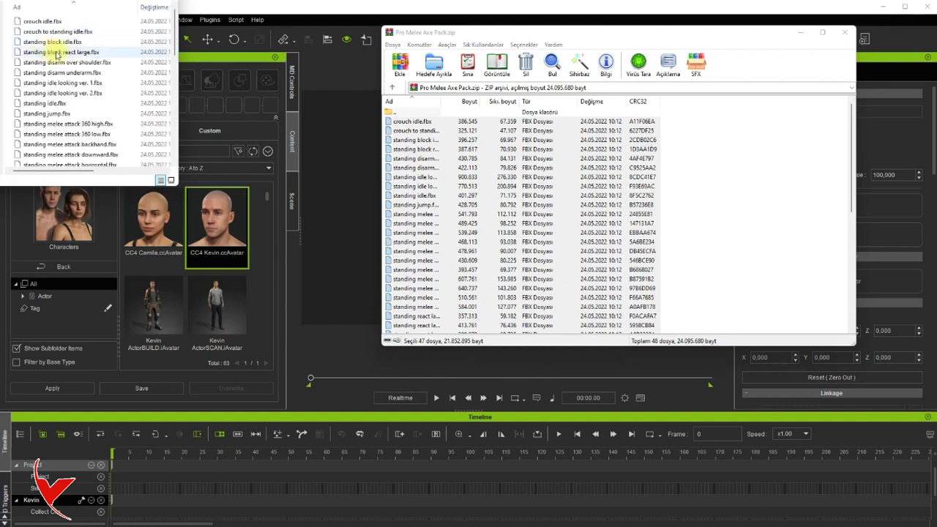
left_click(845, 33)
Import all FBX files from the Mixamo folder onto Kevin in iClone, converting them with the Mixamo_DefaultCharacter motion profile
scroll(110, 132, "down", 10)
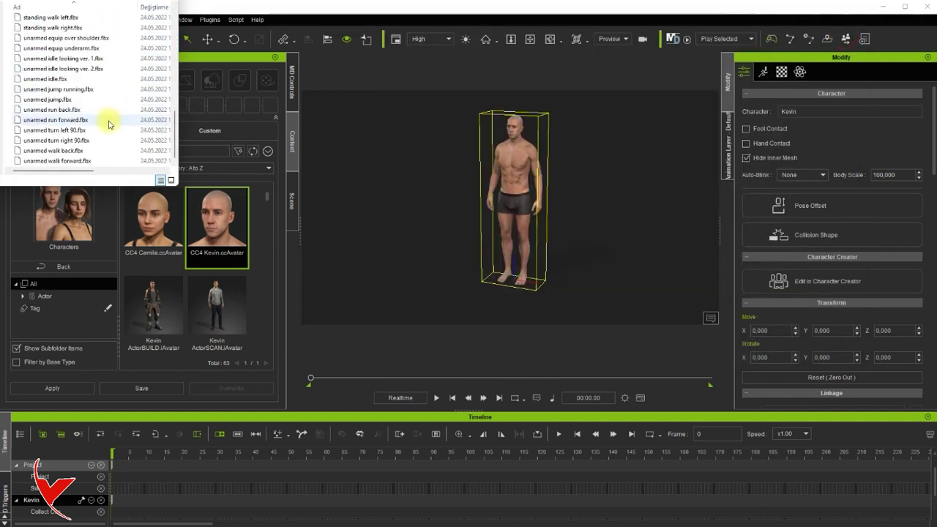
scroll(109, 135, "up", 10)
key("ctrl+a")
left_click_drag(45, 26, 514, 159)
left_click(451, 274)
left_click(459, 236)
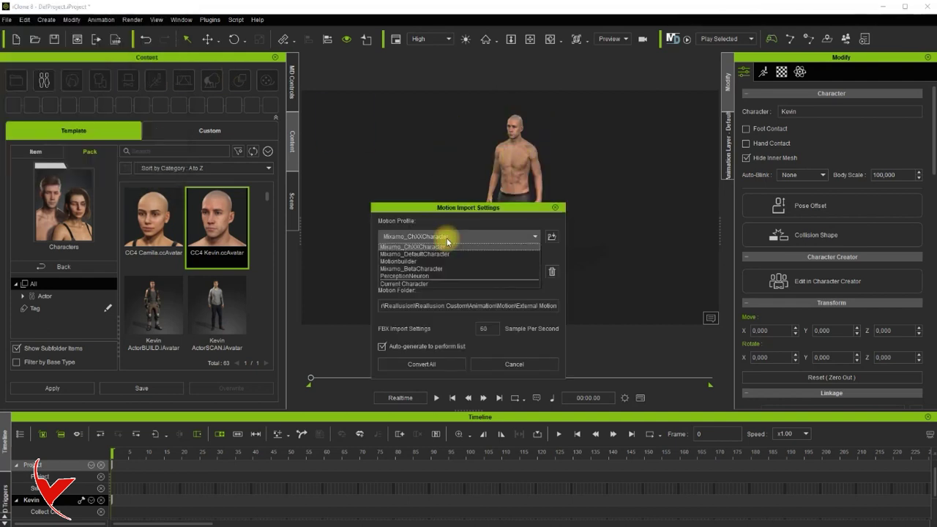
left_click(440, 255)
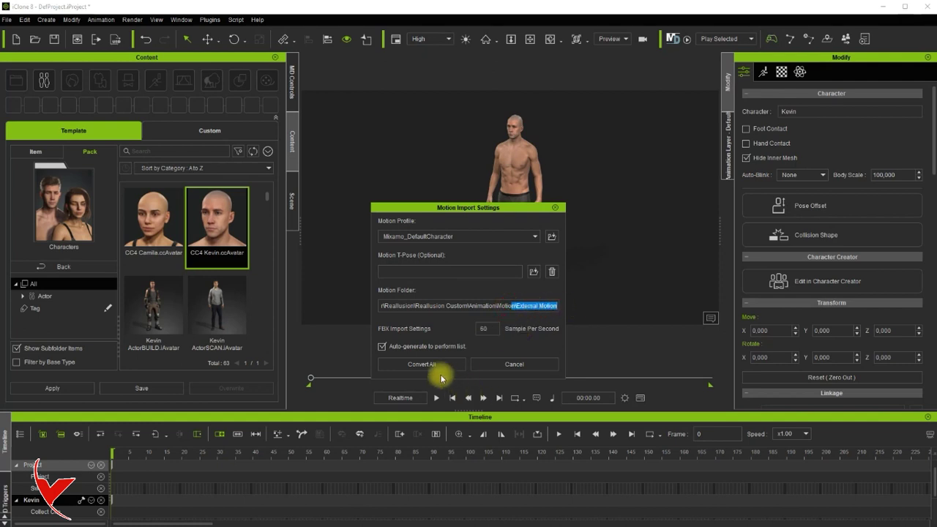
left_click(430, 366)
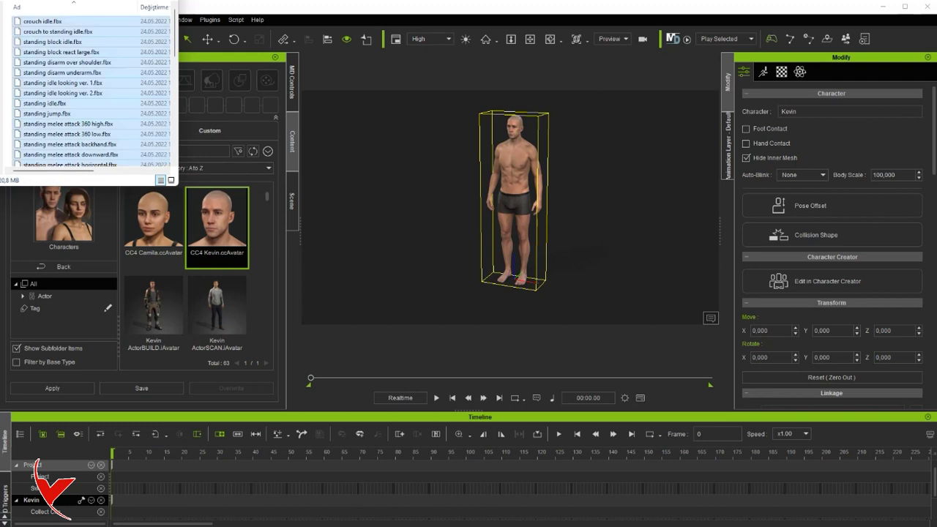
Display the converted motions in the custom content library's External Motion folder
left_click_drag(89, 1, 93, 20)
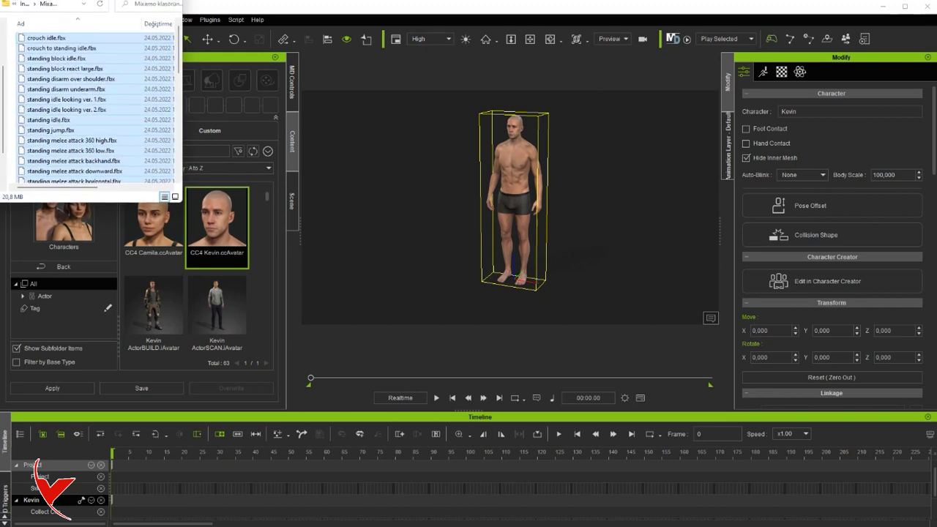
left_click(23, 8)
left_click_drag(89, 2, 21, 0)
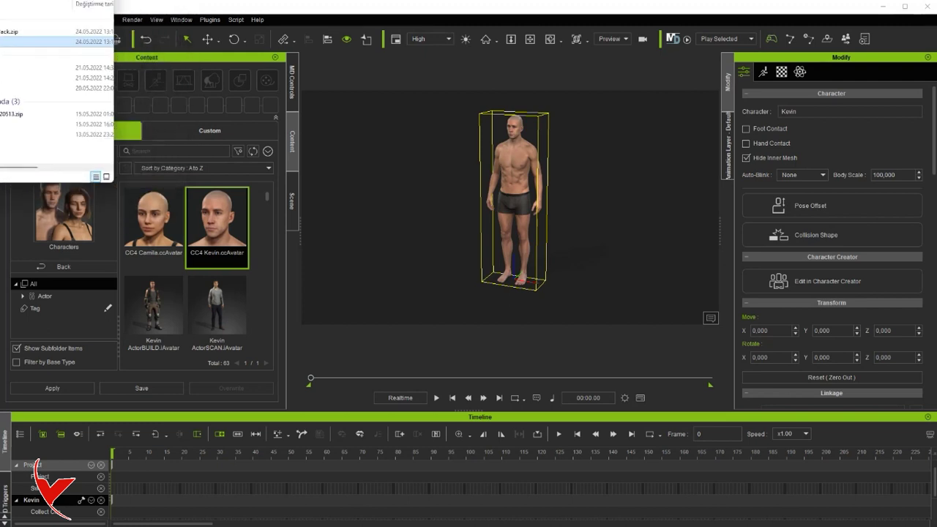
left_click(208, 132)
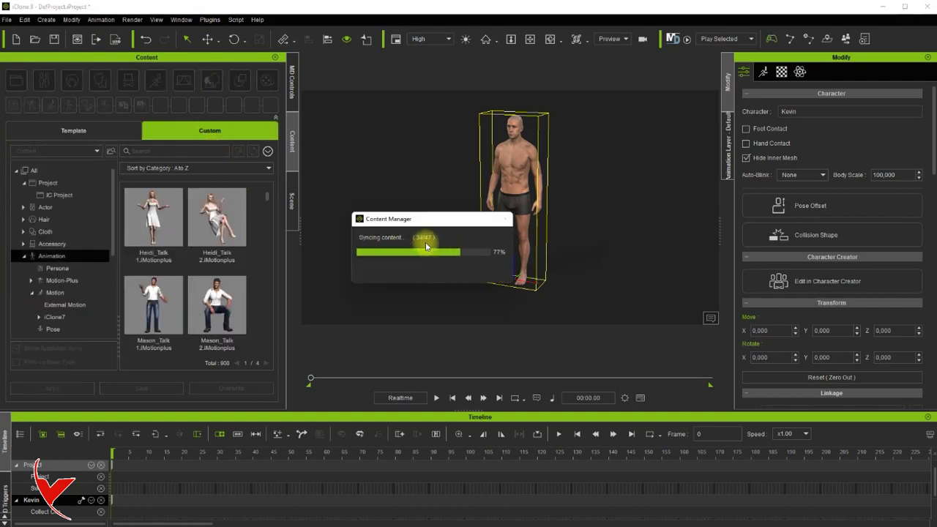
left_click(49, 306)
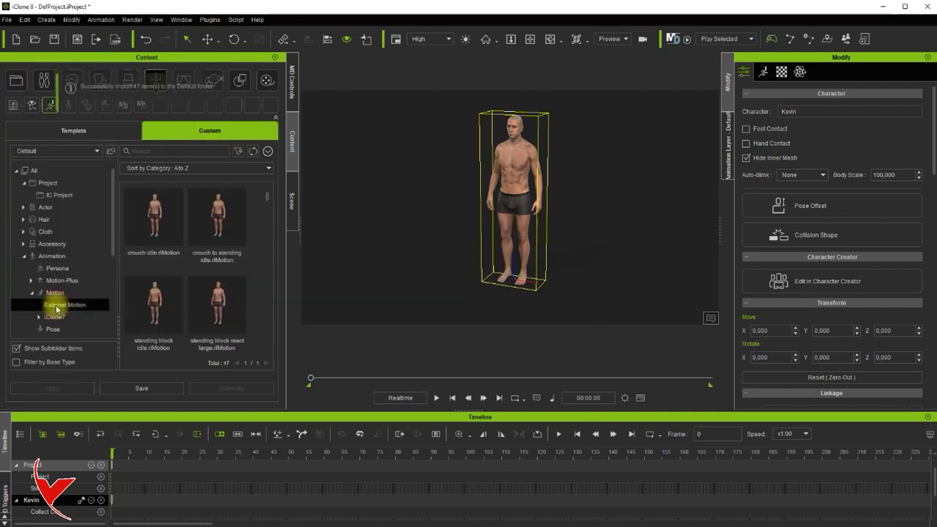
mouse_move(268, 198)
left_mouse_down()
mouse_move(264, 328)
mouse_move(262, 191)
left_mouse_up()
Fill Kevin's motion track with the crouch idle, crouch to standing idle and Motion clips, one after another
left_click_drag(149, 217, 498, 202)
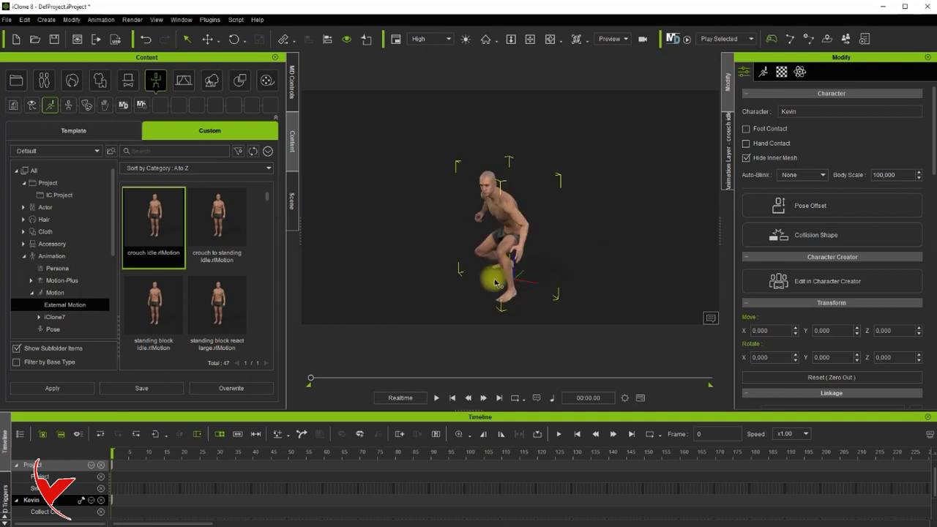
left_click(449, 400)
left_click(453, 400)
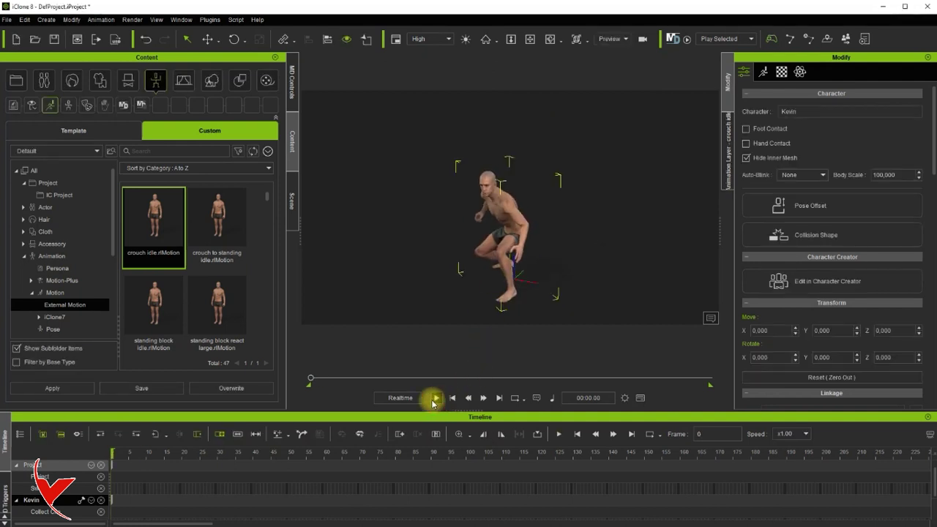
double_click(153, 215)
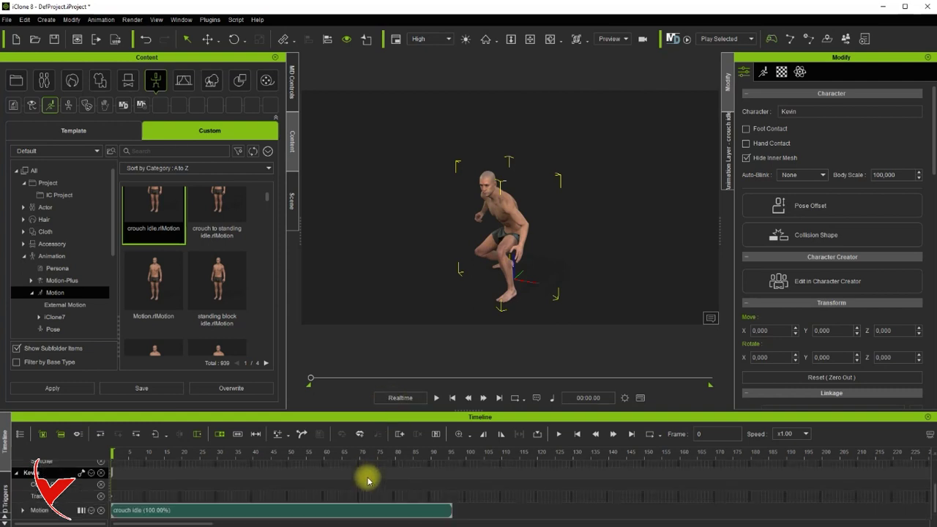
left_click_drag(212, 214, 468, 513)
left_click_drag(153, 287, 615, 510)
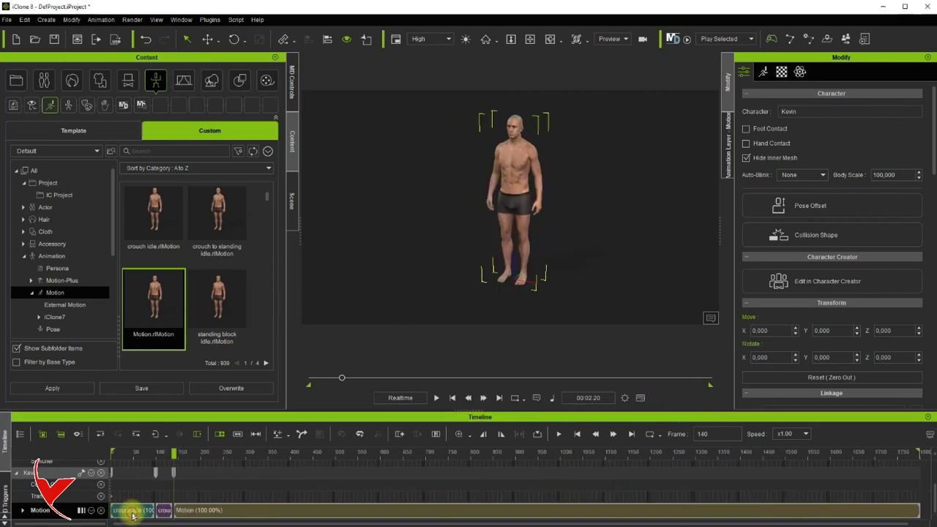
Save the first clip on the motion track as crouch idle in the Mixamo folder, and delete crouch idle.fbx there
left_click(132, 513)
right_click(132, 513)
left_click(207, 440)
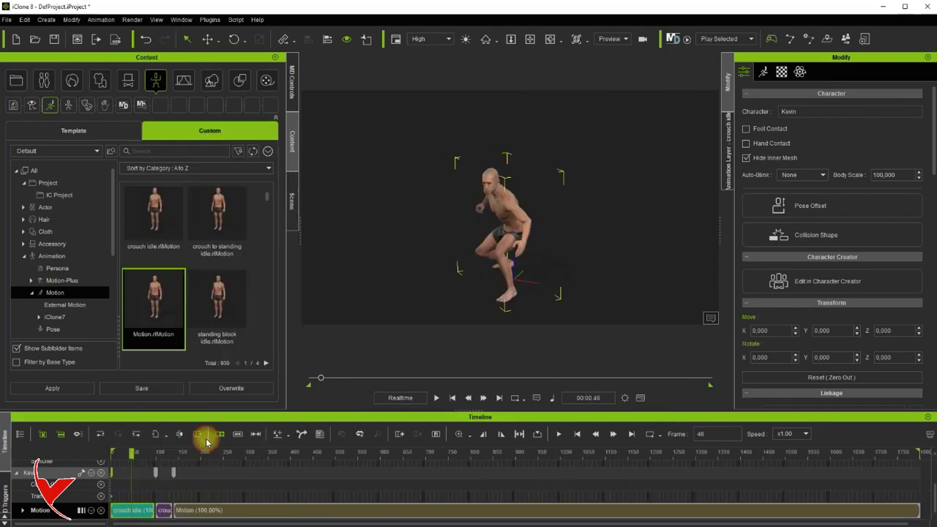
left_click_drag(181, 21, 480, 21)
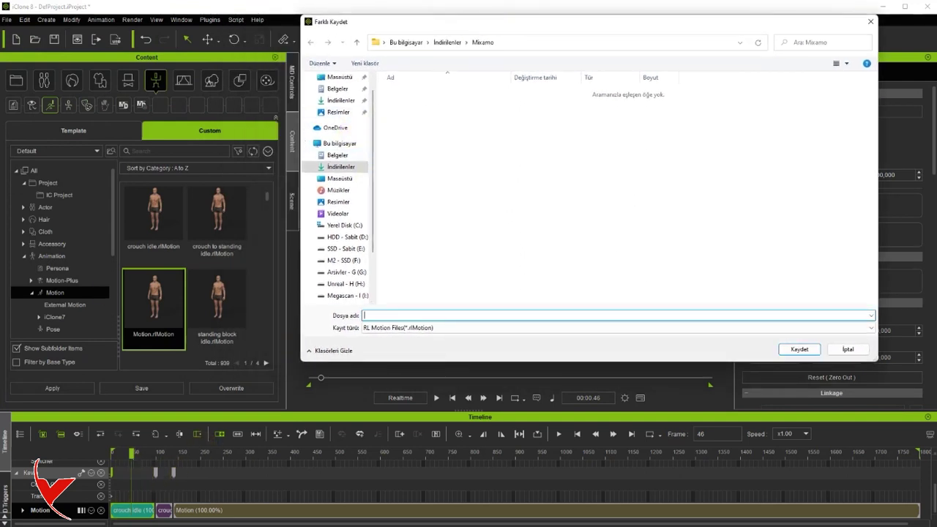
key("alt+Tab")
double_click(28, 76)
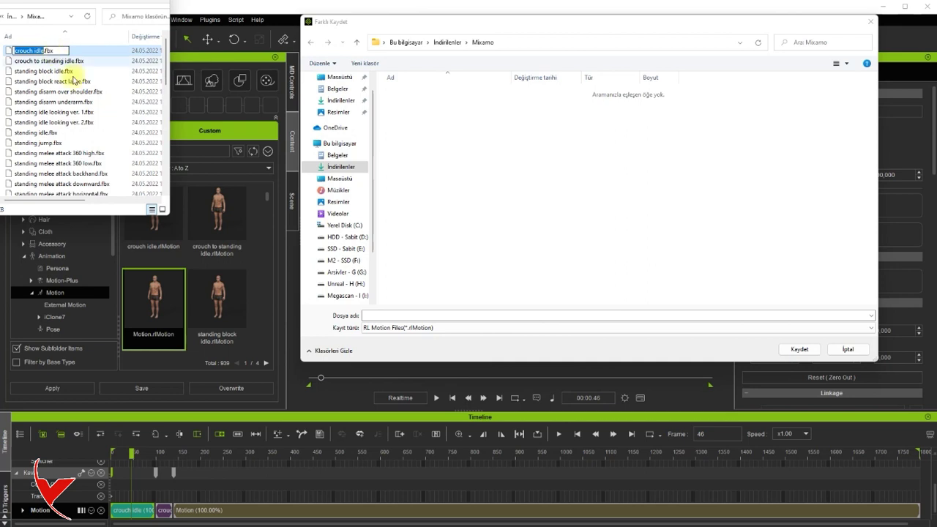
left_click(561, 316)
type("crouch idle")
left_click(799, 349)
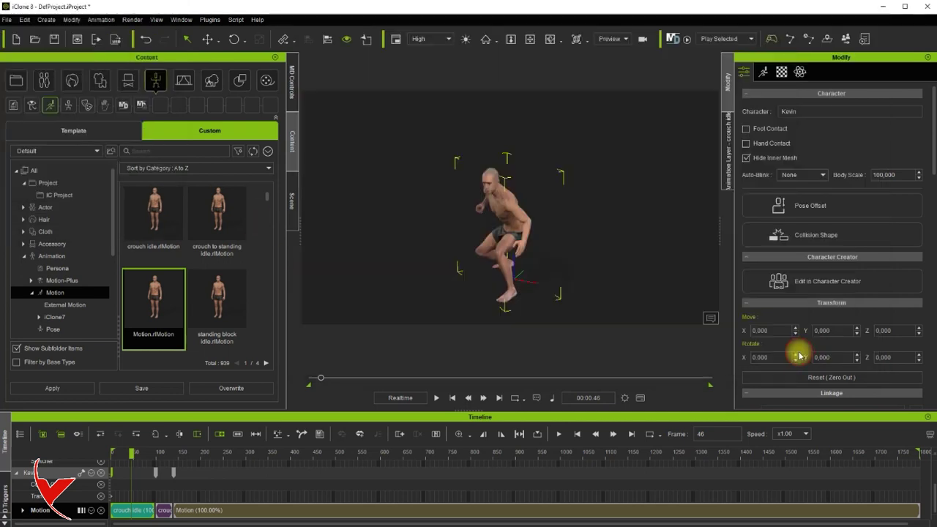
key("alt+Tab")
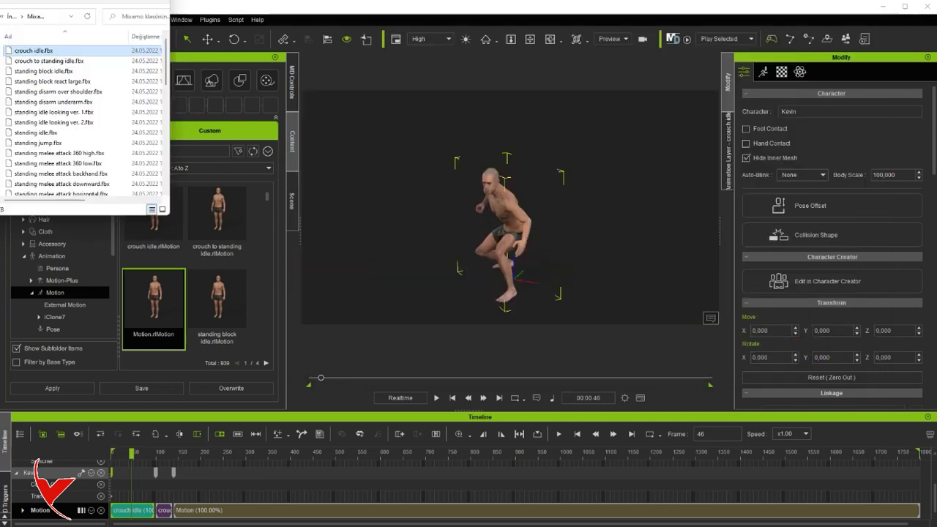
key("Delete")
Save the second clip as crouch to standing idle in the Mixamo folder, and delete crouch to standing idle.fbx there
left_click(59, 63)
key("ctrl+c")
key("F2")
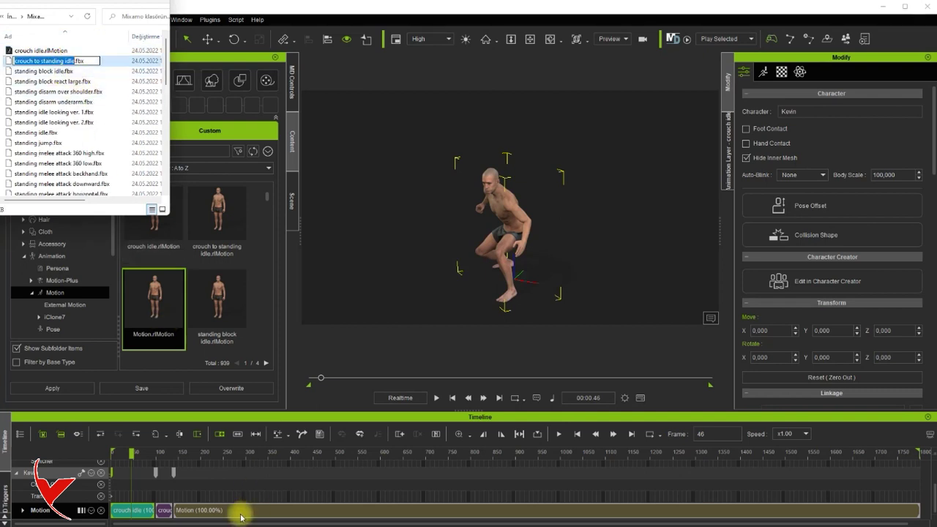
left_click(168, 513)
right_click(168, 510)
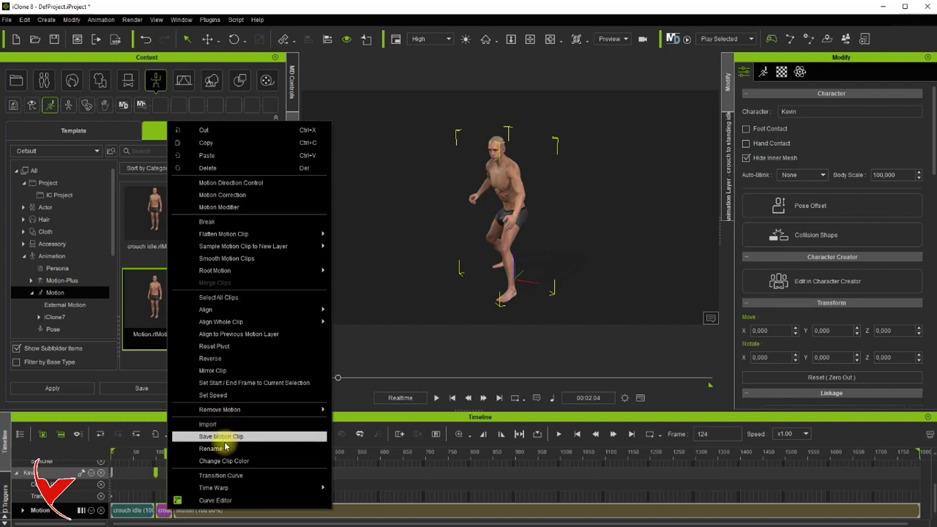
left_click(222, 438)
key("ctrl+v")
left_click(790, 347)
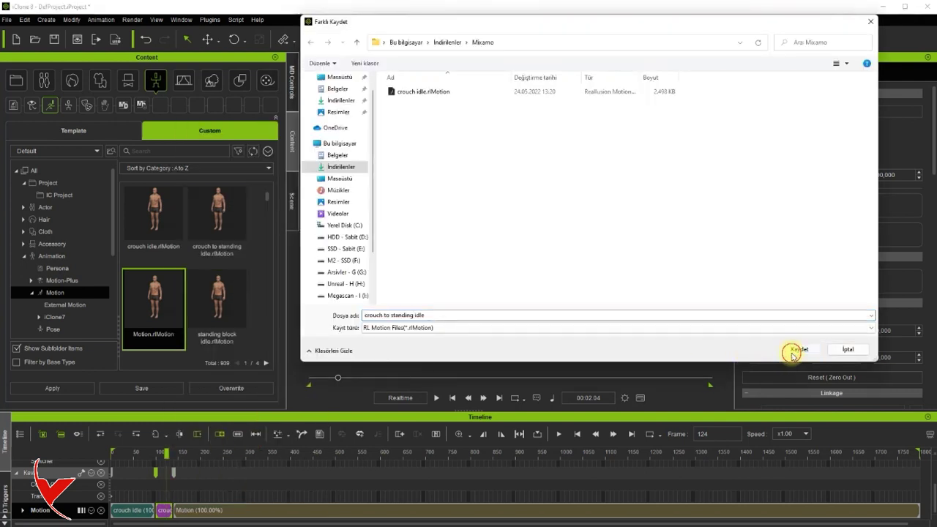
key("alt+Tab")
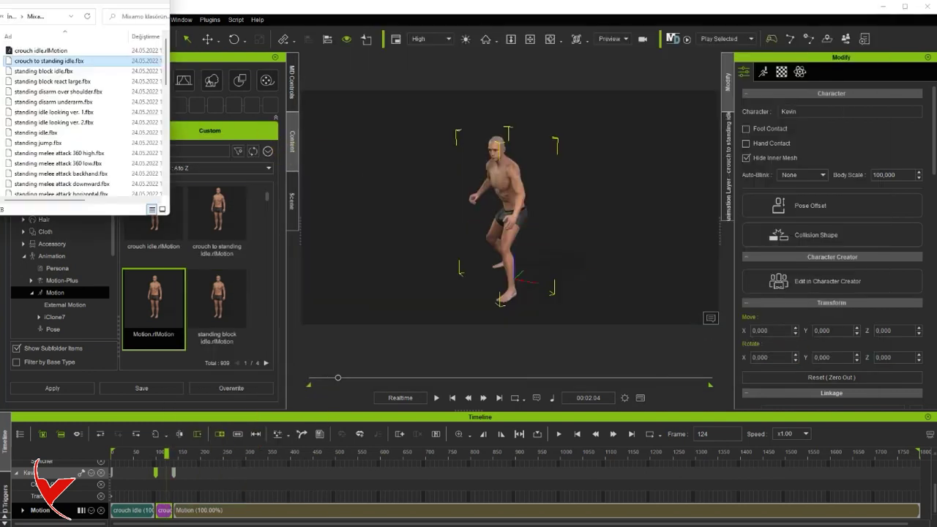
key("Delete")
Save the third clip, Motion, under the name standing block idle in the Mixamo folder
left_click(51, 73)
key("F2")
key("ctrl+c")
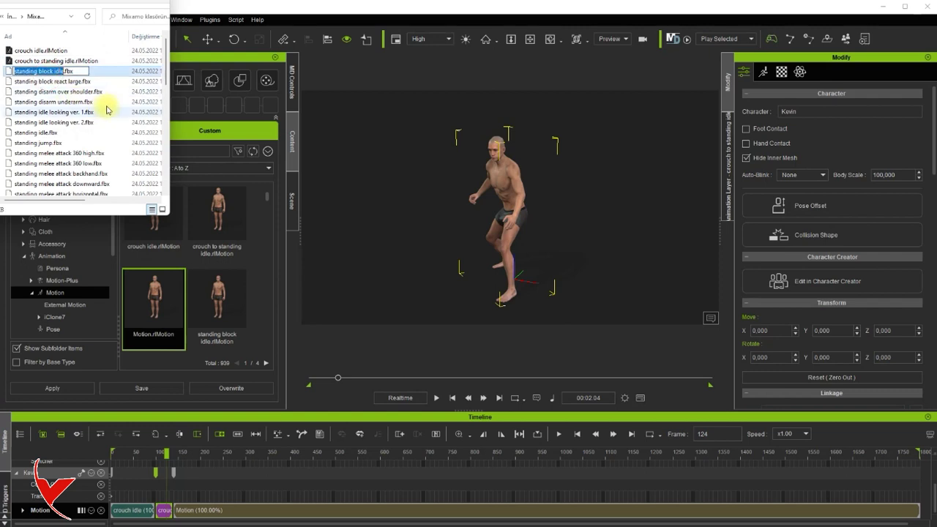
left_click(238, 18)
left_click(244, 509)
right_click(244, 509)
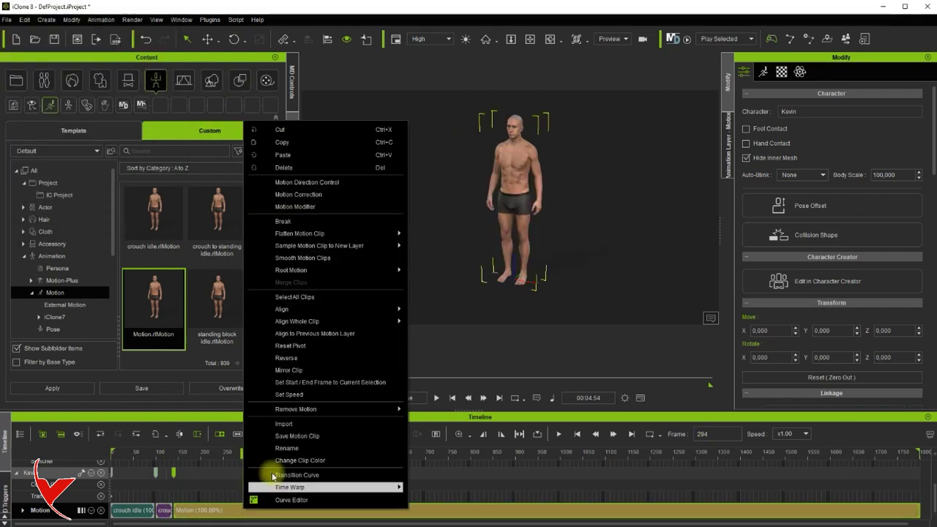
left_click(313, 439)
key("ctrl+v")
left_click(801, 350)
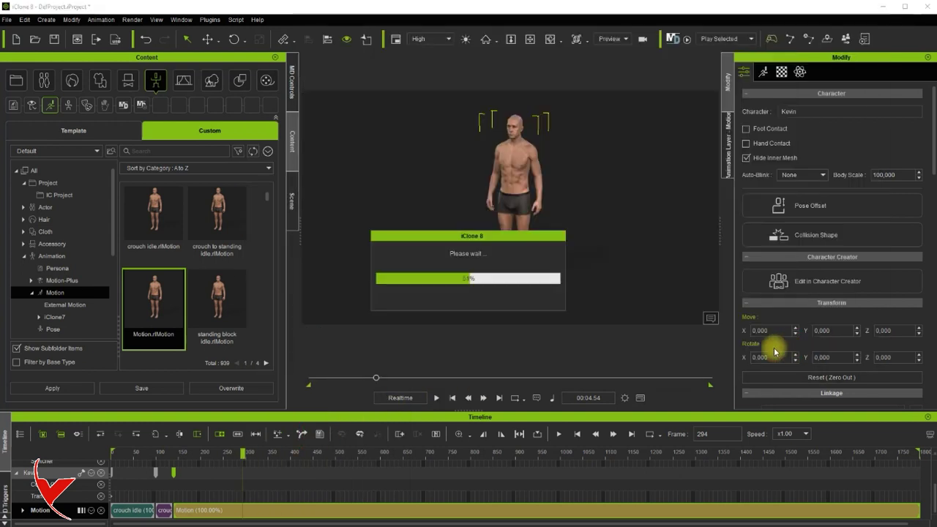
Delete the crouch idle, crouch to standing idle and Motion files from the External Motion library folder
scroll(234, 307, "up", 1)
left_click(153, 230)
left_click(217, 228, "ctrl")
left_click(163, 289, "ctrl")
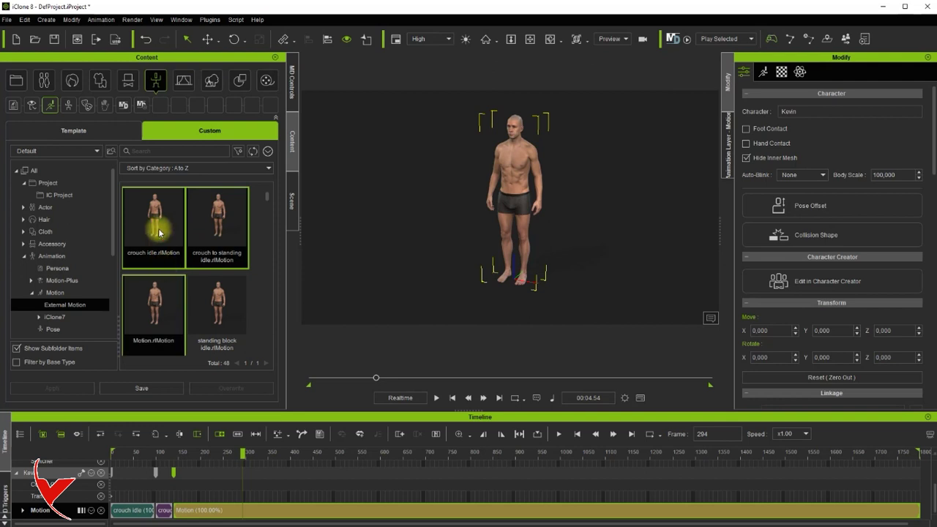
right_click(158, 229)
left_click(189, 265)
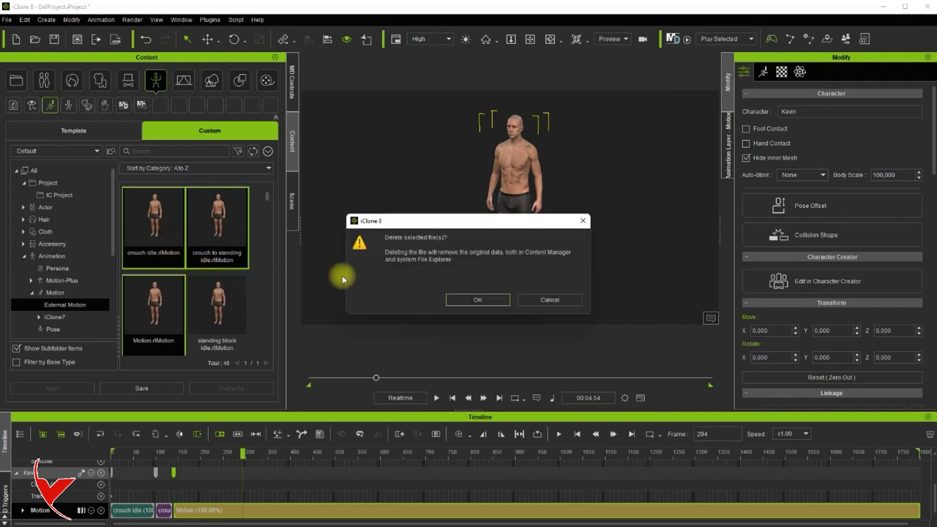
left_click(471, 300)
Locate the standing block idle motion file on disk and go to its parent Motion folder
left_click(147, 218)
right_click(152, 217)
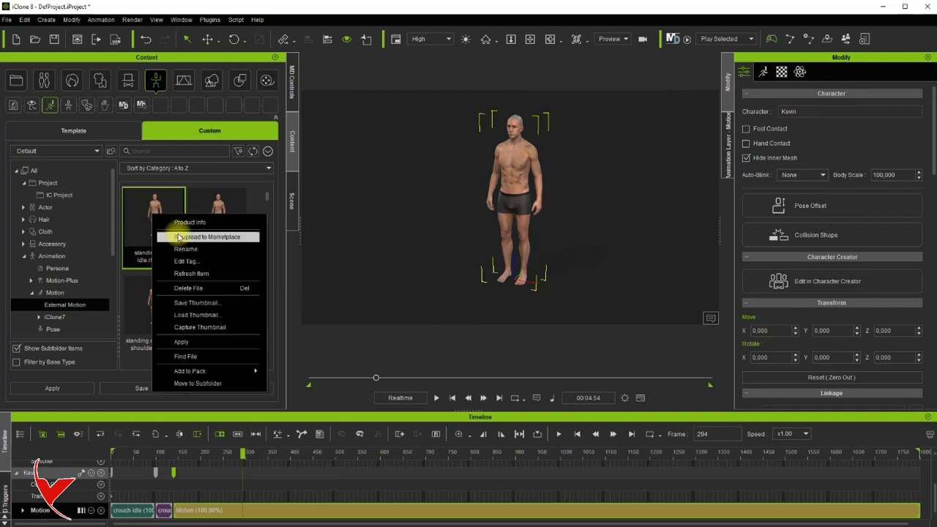
left_click(192, 356)
left_click_drag(102, 2, 561, 115)
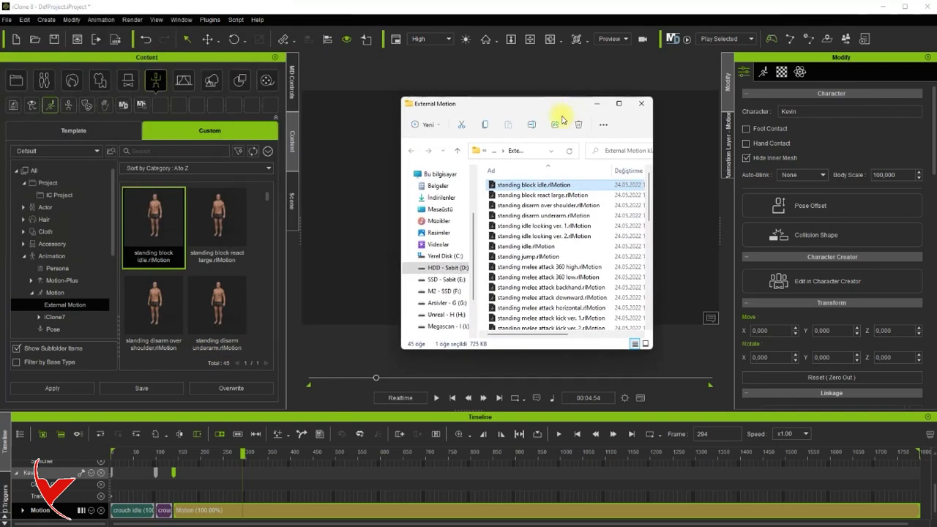
left_click(494, 153)
left_click_drag(658, 174, 768, 184)
left_click(593, 272)
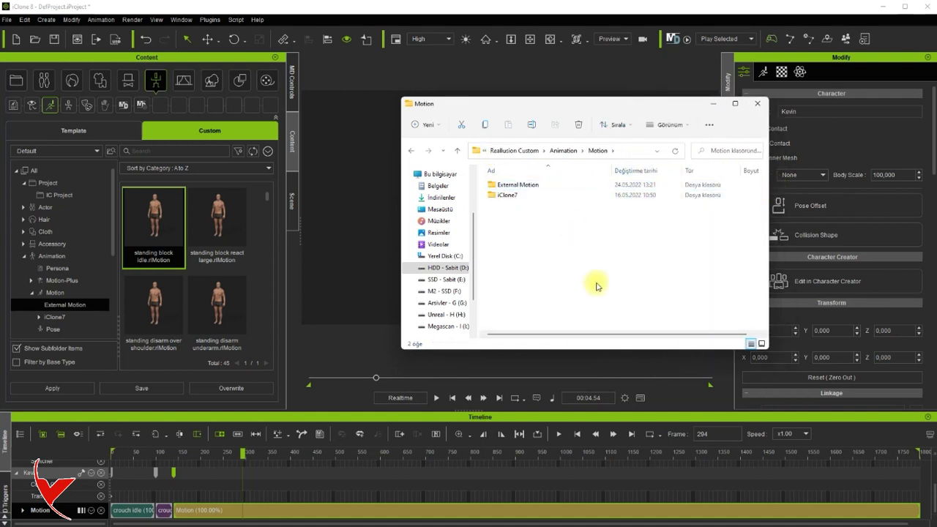
Create a folder named Mixamo inside the Motion folder and open it
right_click(593, 272)
mouse_move(613, 303)
left_click(760, 293)
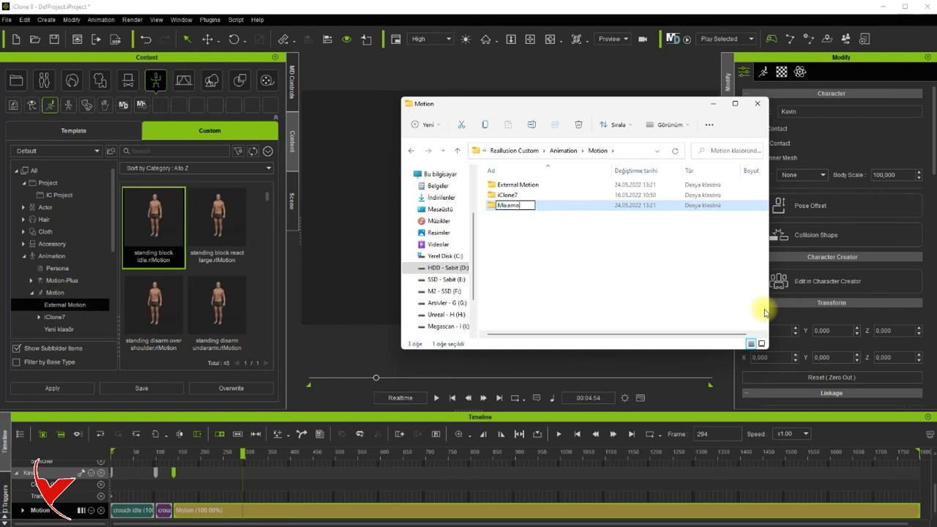
key("Return")
key("Return")
Create a subfolder named Pro Melee Axe Pack in the library's Mixamo folder, copying the name from the downloaded zip, and open it
key("alt+Tab")
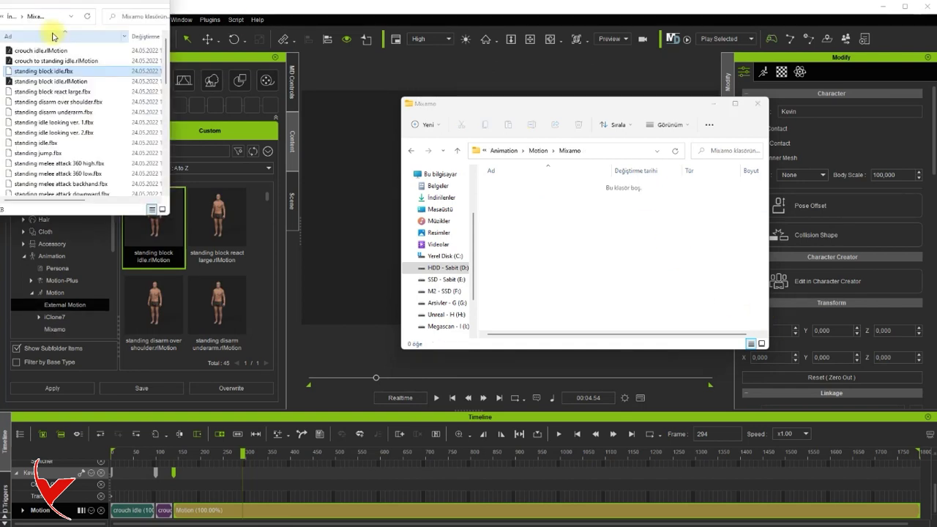
left_click(13, 18)
left_click(59, 64)
left_click(60, 65)
key("ctrl+c")
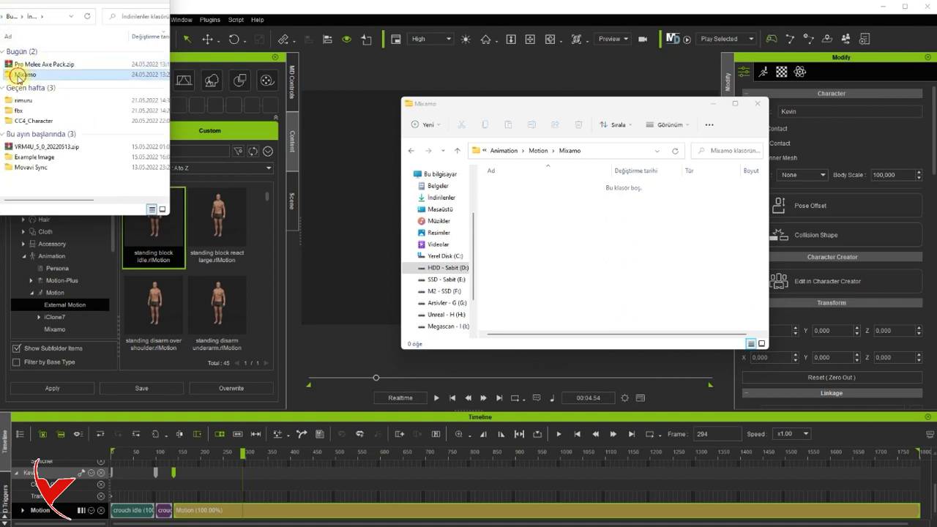
double_click(29, 74)
right_click(550, 229)
mouse_move(568, 271)
left_click(747, 267)
key("ctrl+v")
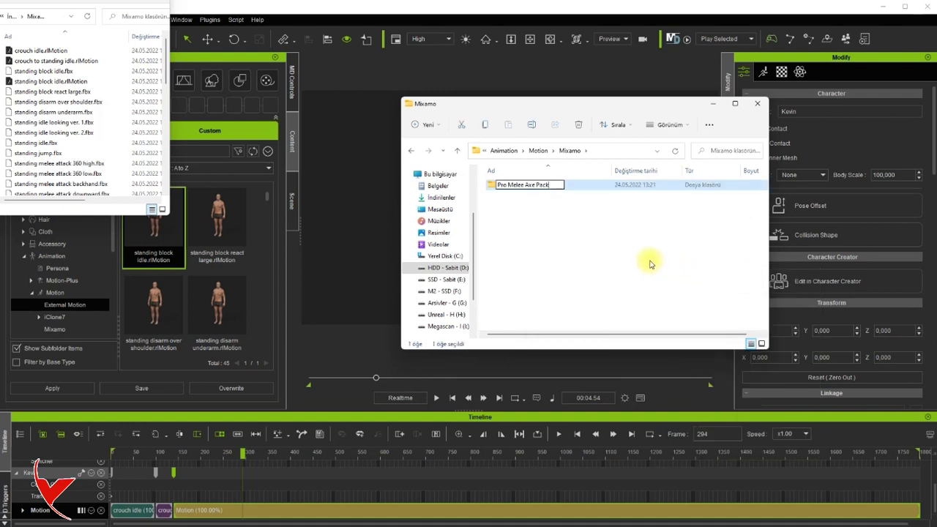
key("Return")
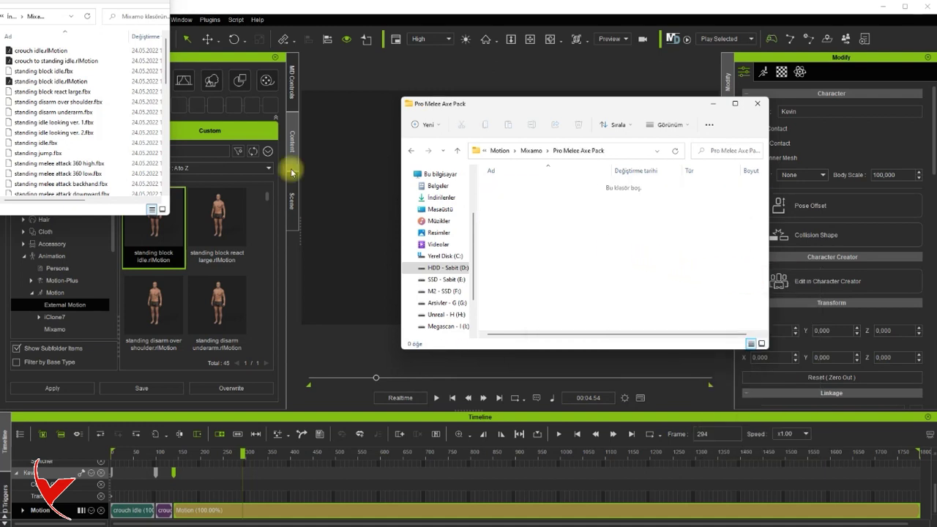
Delete standing block idle.fbx from the downloaded Mixamo folder and move its three .rlMotion files into the Pro Melee Axe Pack folder
left_click(60, 73)
key("Delete")
left_click(61, 72)
left_click(55, 52, "shift")
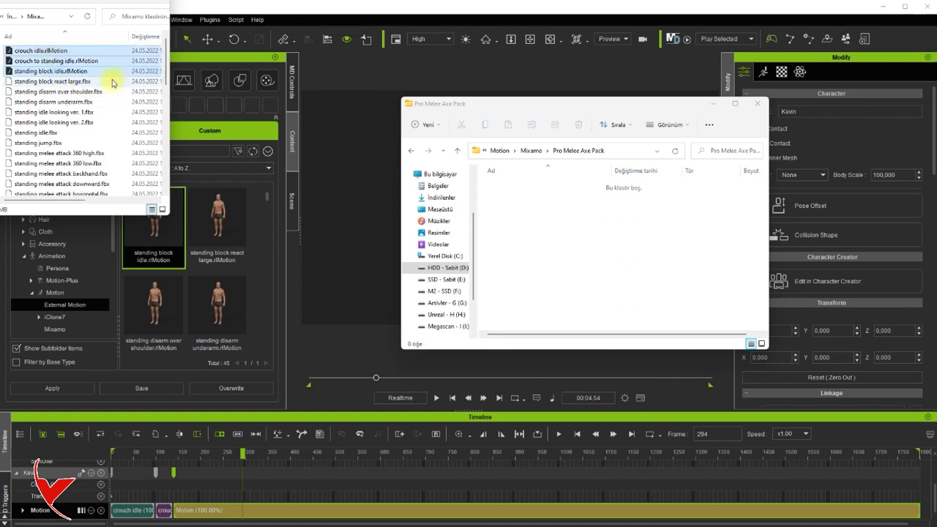
left_click(539, 222)
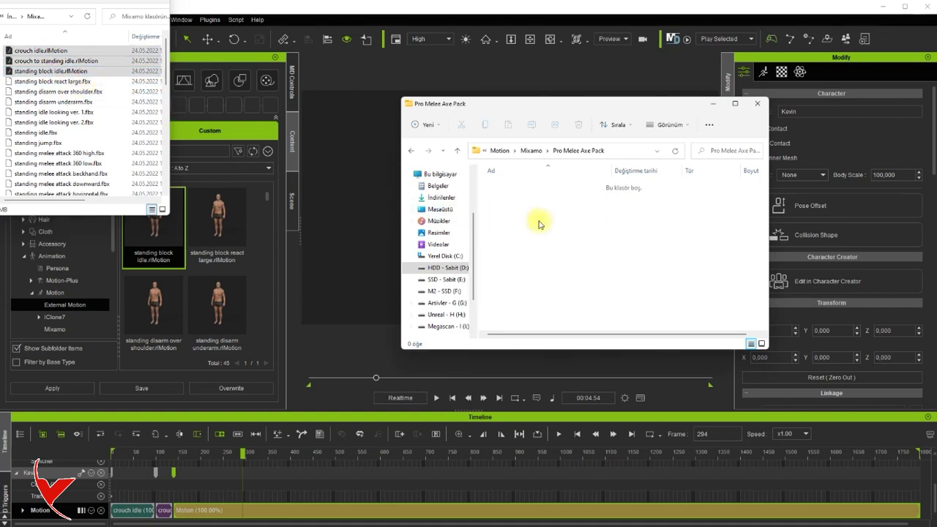
key("ctrl+v")
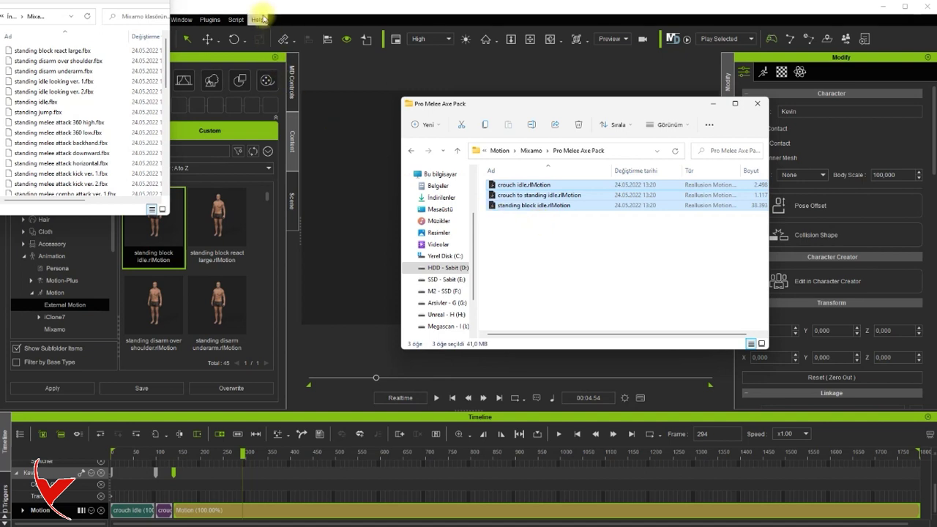
Return to iClone and open Mixamo > Pro Melee Axe Pack under Motion in the custom library
left_click(261, 20)
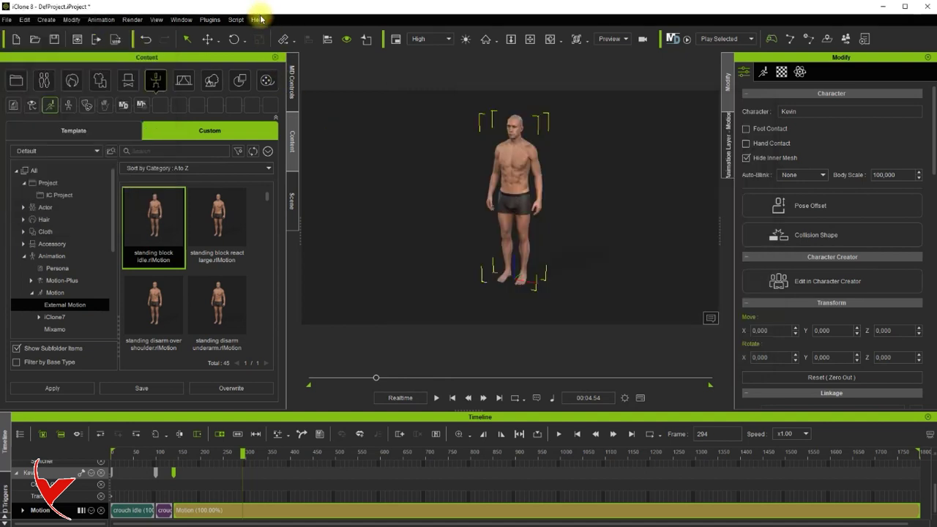
left_click(55, 295)
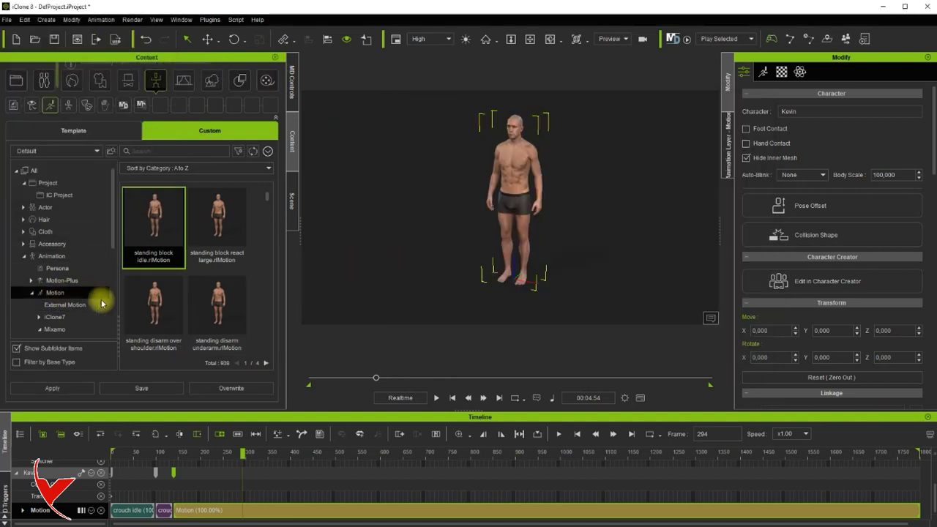
scroll(85, 305, "down", 2)
scroll(56, 285, "down", 1)
left_click(59, 283)
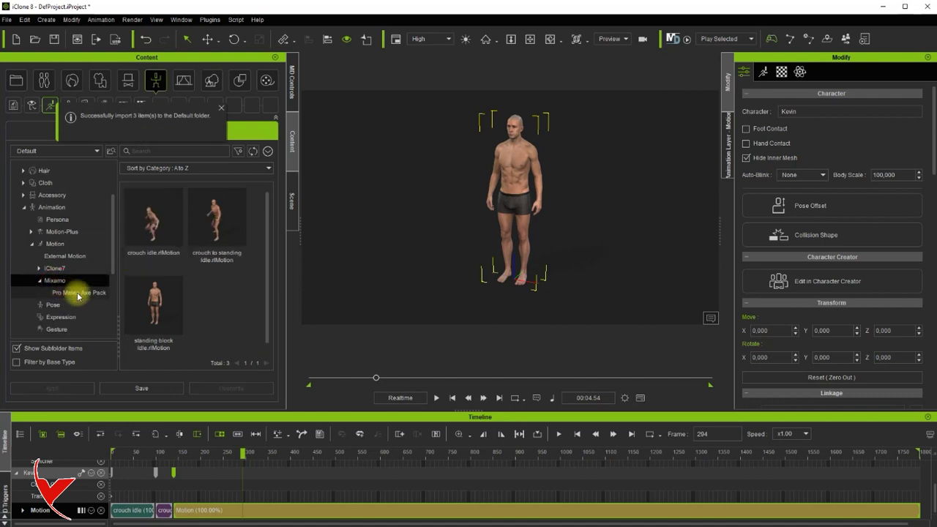
left_click(77, 293)
Remove the object animation from the character
left_click_drag(136, 241, 525, 212)
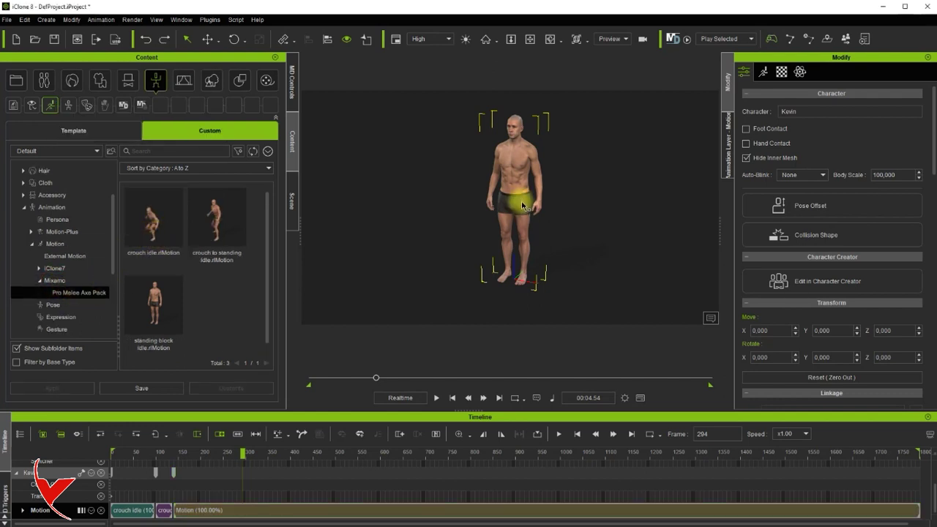
right_click(521, 189)
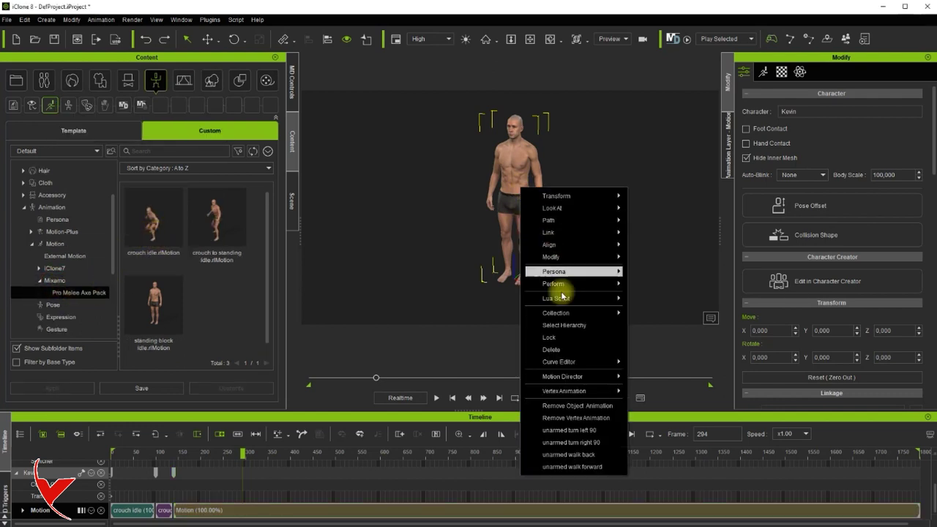
left_click(577, 407)
Place the standing block idle and standing block react large motions from External Motion on the character's motion track
left_click(67, 256)
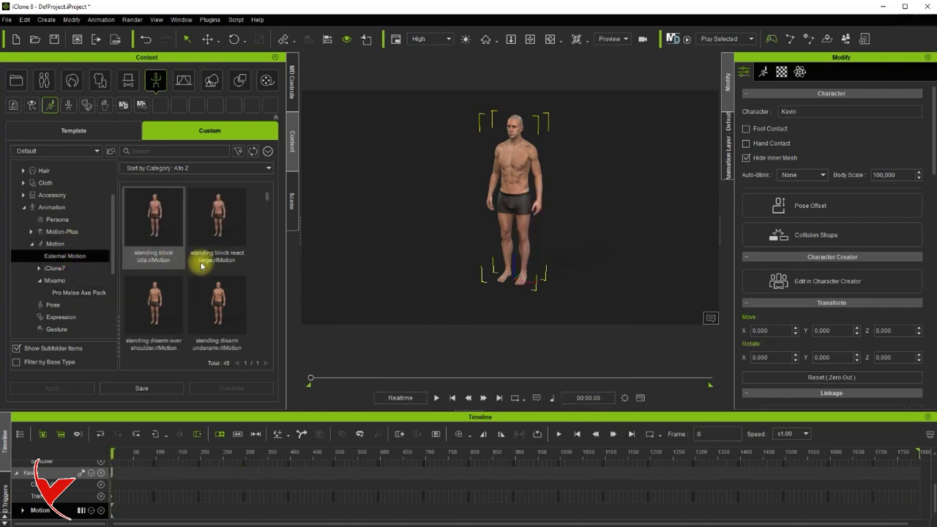
left_click_drag(160, 226, 118, 510)
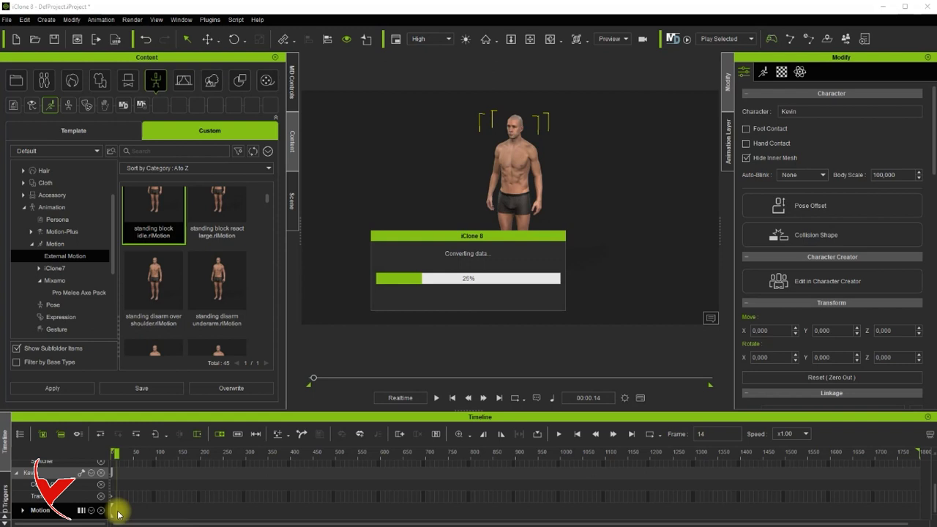
left_click(195, 244)
left_click_drag(193, 474, 173, 510)
Add standing disarm over shoulder, standing disarm underarm, and standing idle looking ver. 1 and ver. 2 to the motion track, in that order
left_click(155, 297)
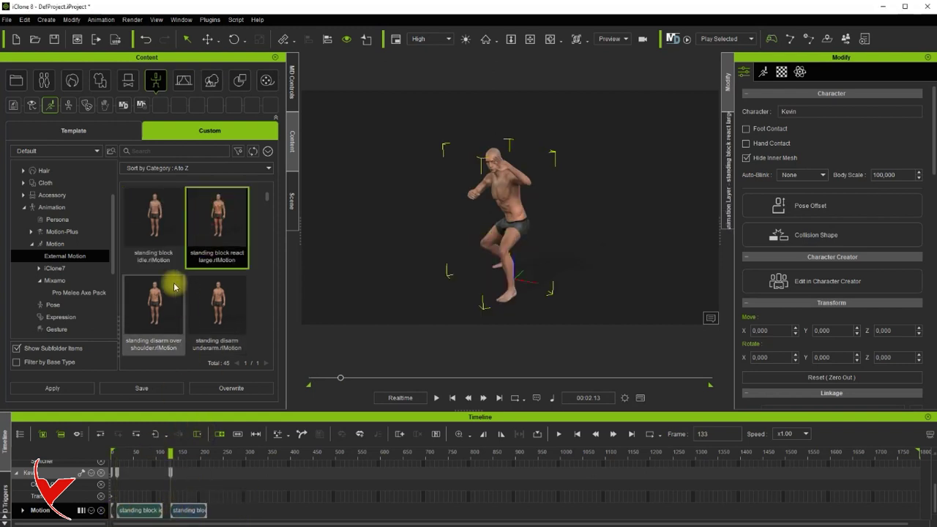
left_click_drag(195, 370, 213, 511)
left_click_drag(195, 299, 291, 510)
left_click_drag(154, 271, 323, 510)
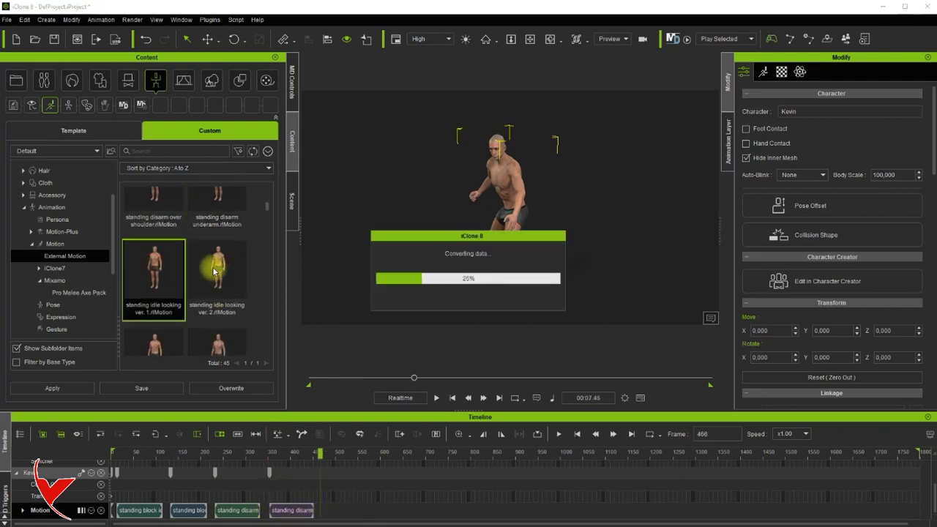
left_click_drag(216, 271, 633, 511)
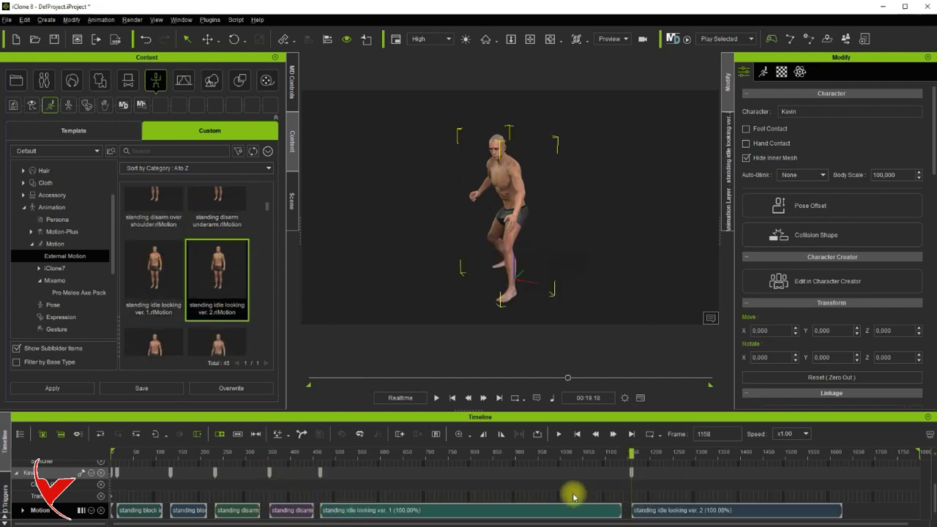
Save the first clip on the motion track as standing block react large in the downloaded Mixamo folder, reusing the FBX file's name
scroll(233, 281, "up", 3)
scroll(227, 286, "down", 2)
key("alt+Tab")
key("F2")
key("ctrl+c")
right_click(143, 510)
left_click(199, 437)
key("ctrl+v")
left_click(799, 348)
Save the second clip as standing disarm over shoulder and the third as standing disarm underarm in the Mixamo folder
right_click(188, 510)
left_click(246, 436)
left_click(792, 348)
key("alt+Tab")
right_click(238, 510)
left_click(292, 435)
left_click(791, 348)
Save the fourth clip as standing idle looking ver. 1 and the fifth as standing idle looking ver. 2
key("F2")
right_click(296, 511)
left_click(344, 437)
left_click(792, 350)
key("alt+Tab")
key("F2")
right_click(373, 512)
left_click(418, 438)
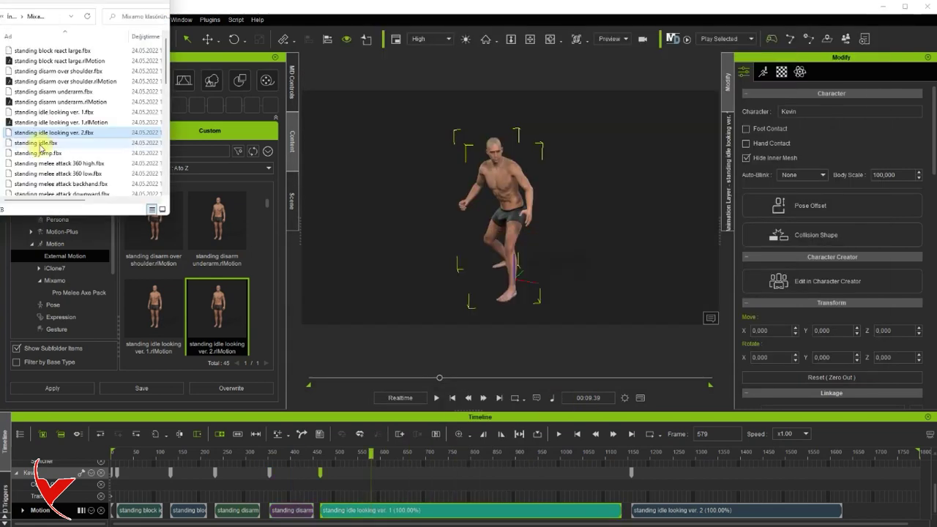
Save the sixth clip on the motion track as standing idle in the Mixamo folder
right_click(667, 510)
left_click(711, 439)
key("Return")
Delete the six converted FBX files, from standing block react large to standing idle, from the downloaded Mixamo folder
key("alt+Tab")
left_click(40, 51)
left_click(42, 72, "ctrl")
left_click(42, 92, "ctrl")
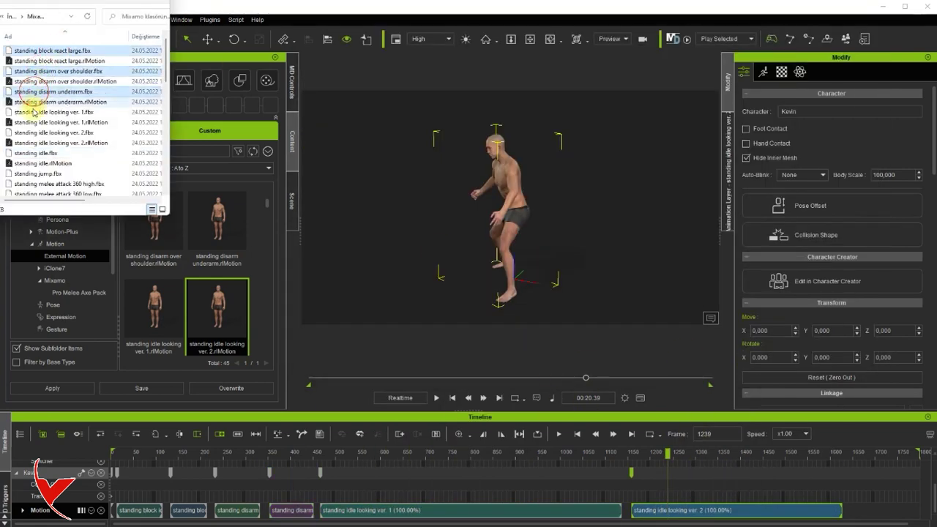
left_click(43, 112, "ctrl")
left_click(42, 133, "ctrl")
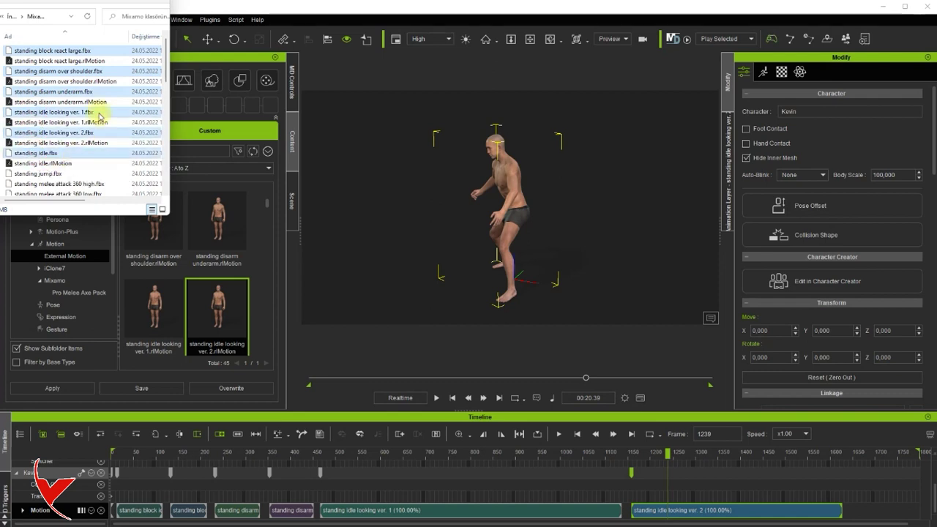
key("Delete")
Move the six new .rlMotion files from the downloaded Mixamo folder into the Pro Melee Axe Pack library folder
left_click(61, 50)
left_click(40, 102, "shift")
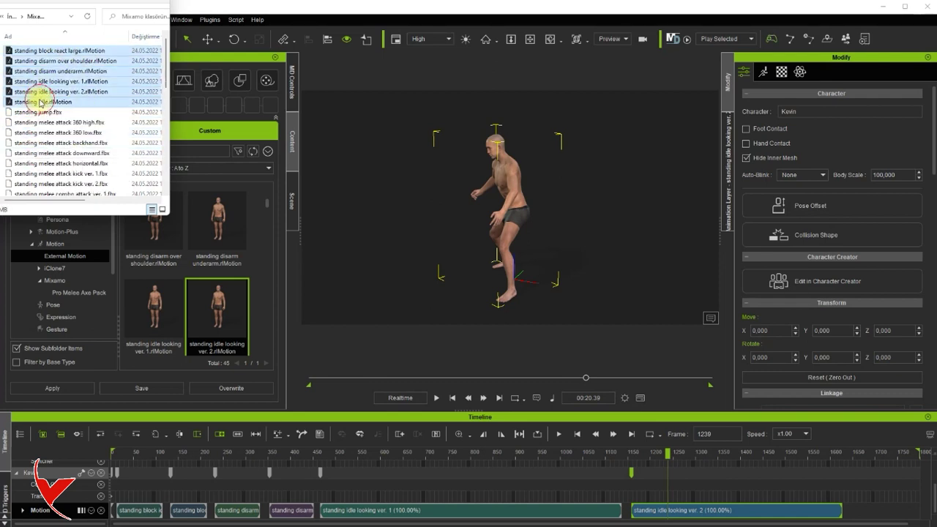
right_click(48, 82)
left_click(60, 91)
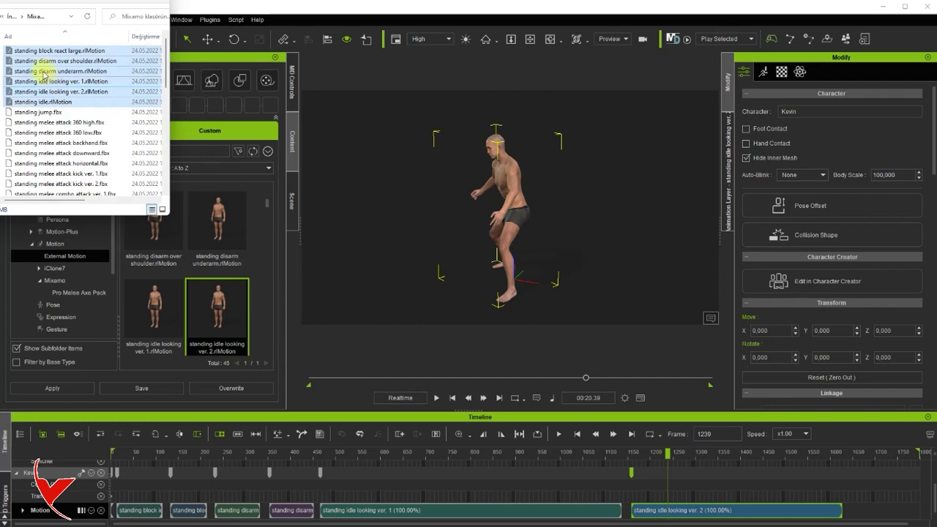
key("alt+Tab")
right_click(543, 237)
left_click(558, 249)
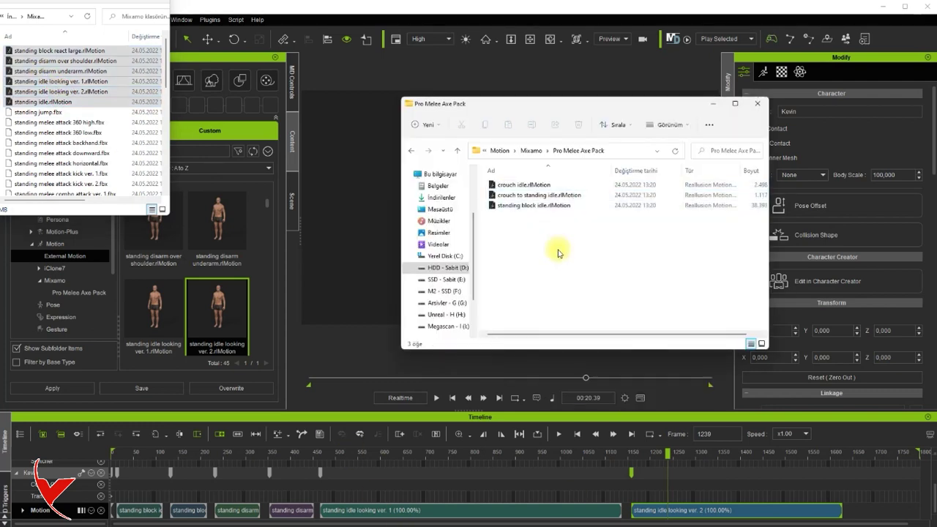
Back in iClone, delete the six processed motions, standing block idle through standing idle looking ver. 2, from External Motion
left_click(303, 7)
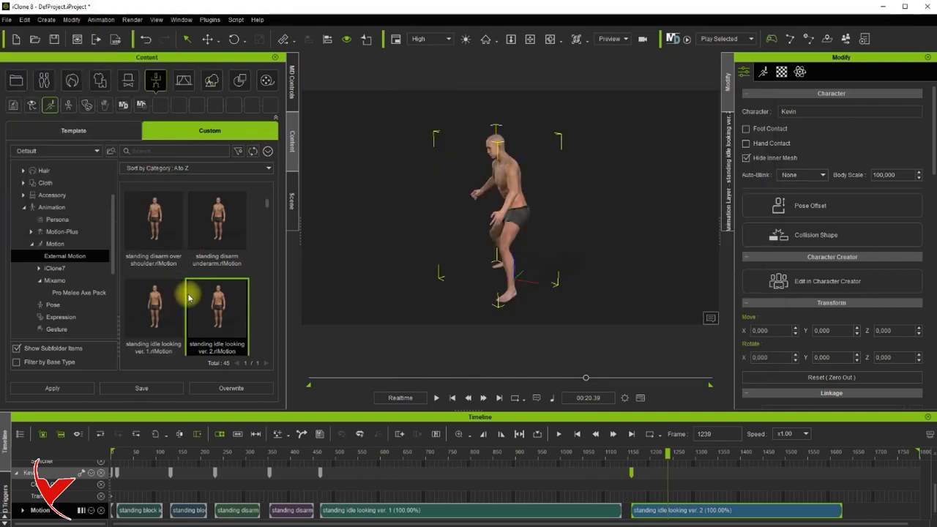
scroll(205, 279, "up", 1)
scroll(242, 304, "down", 1)
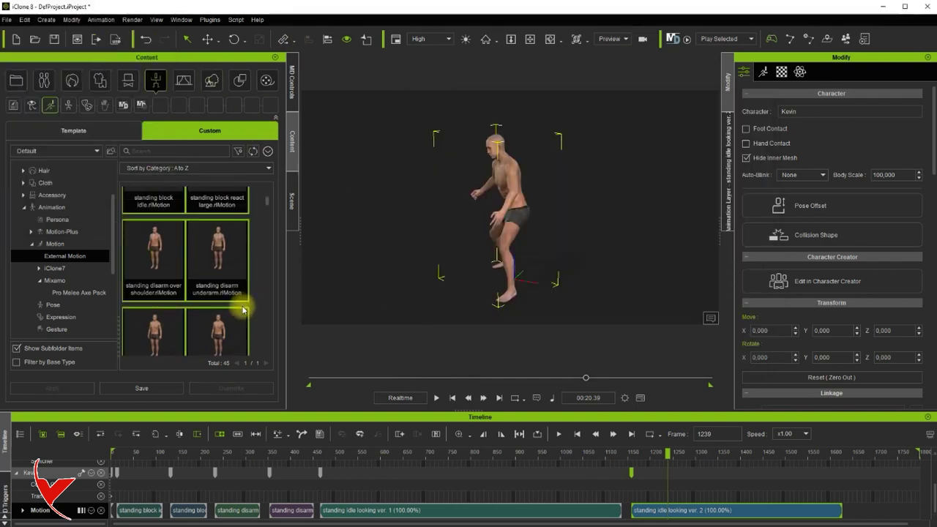
right_click(222, 279)
left_click(250, 313)
left_click(472, 298)
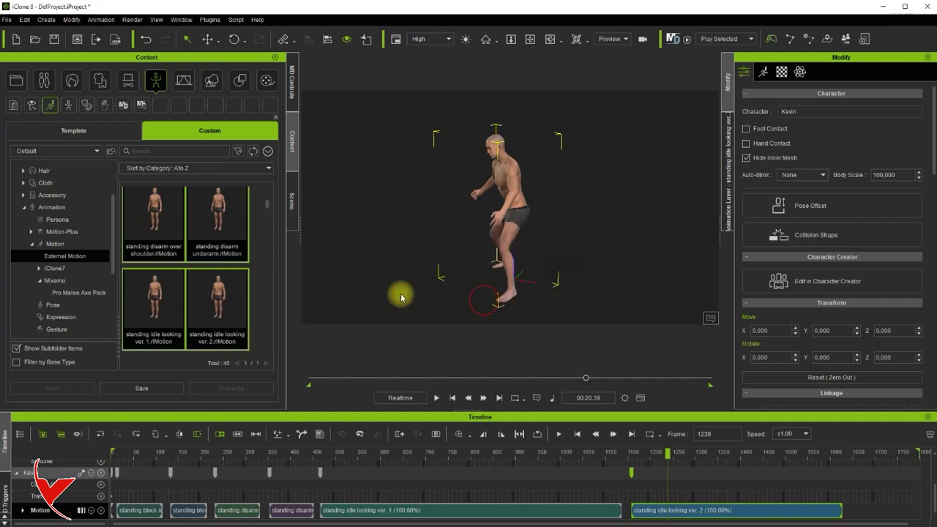
Apply the unarmed jump motion from the Pro Melee Axe Pack library folder to the character and preview its playback
left_click(66, 293)
left_click_drag(267, 213, 264, 307)
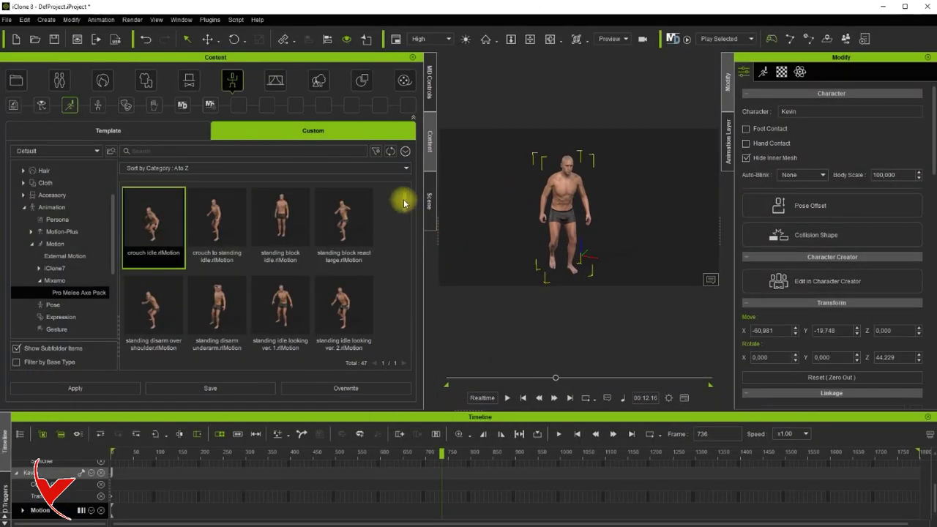
left_click_drag(404, 198, 405, 336)
scroll(405, 336, "up", 1)
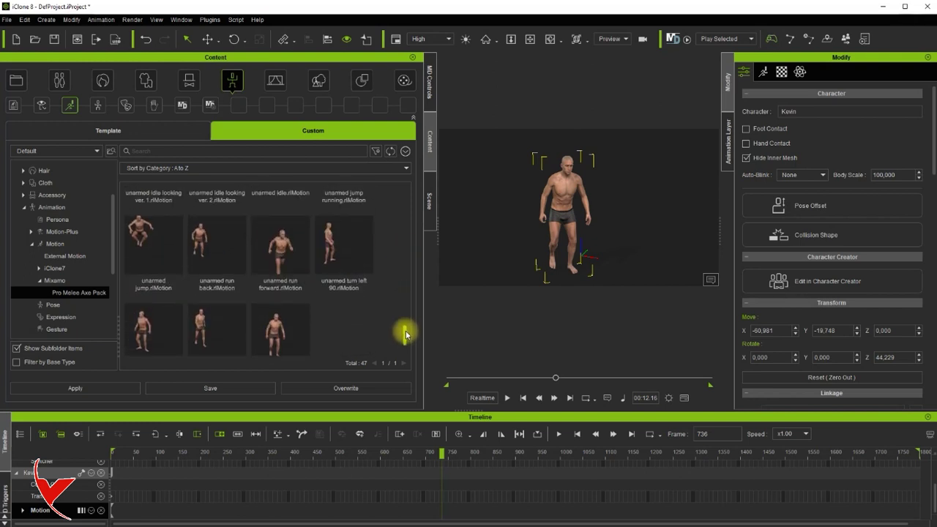
left_click_drag(164, 245, 623, 286)
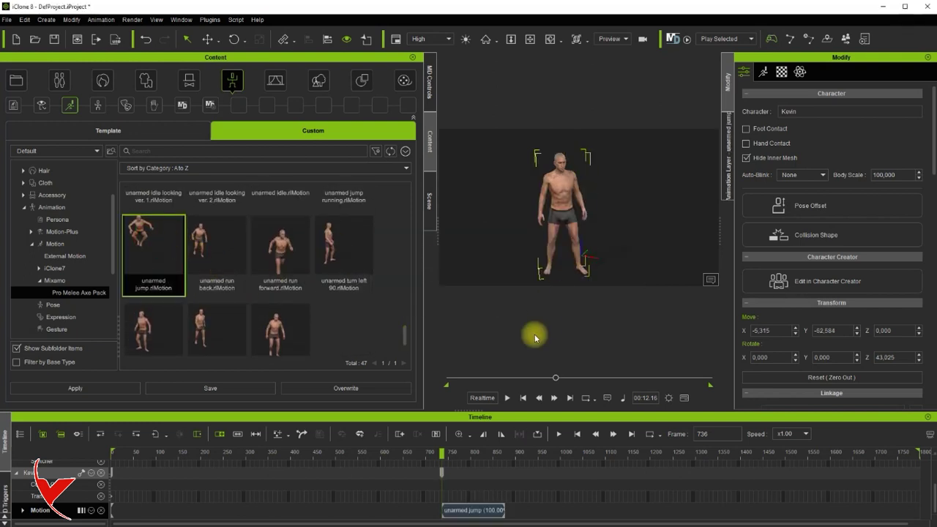
left_click(507, 399)
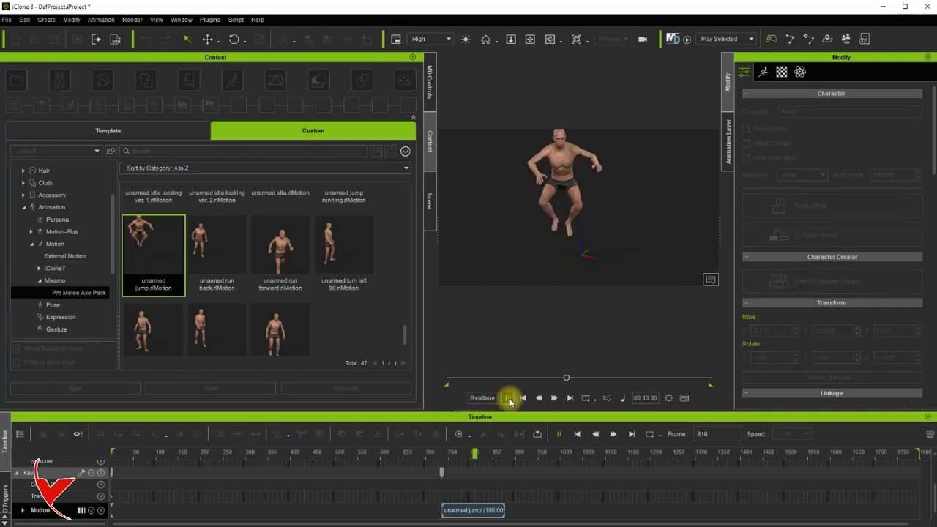
left_click(507, 398)
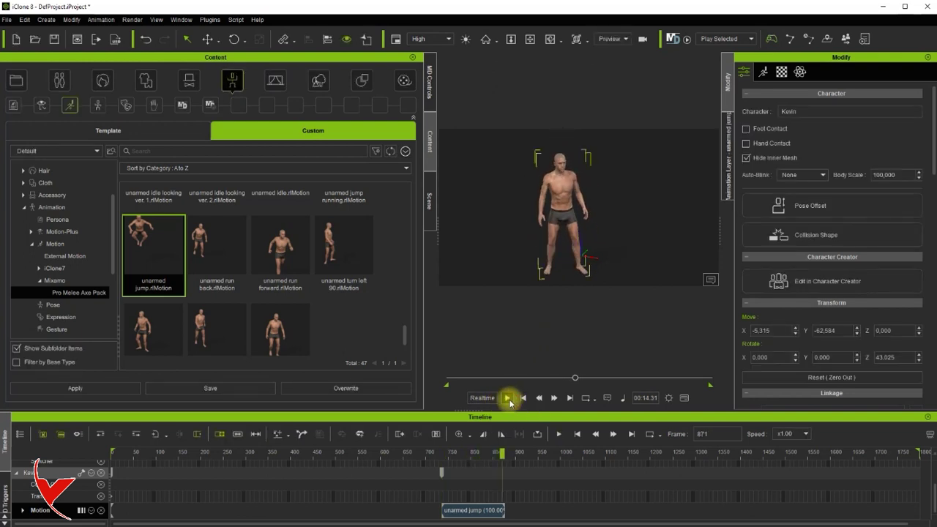